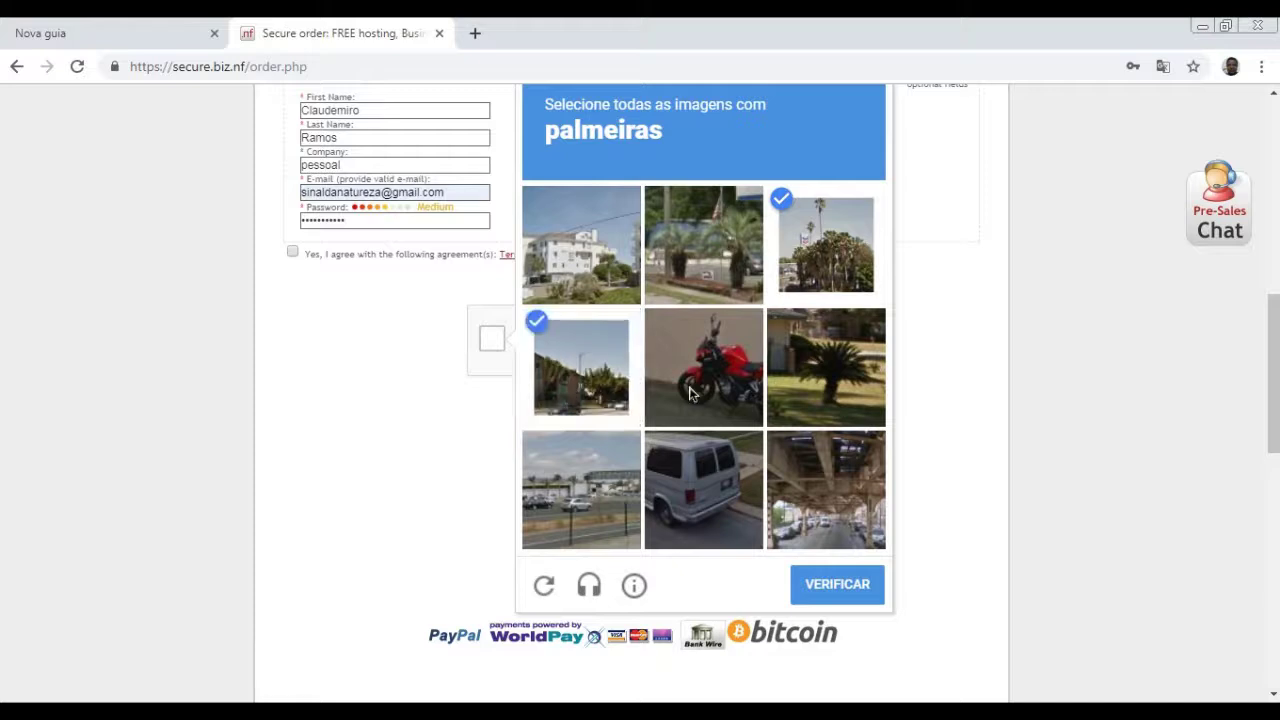
# - Select the last palm tree tile and verify the reCAPTCHA image challenge
pyautogui.click(808, 387)
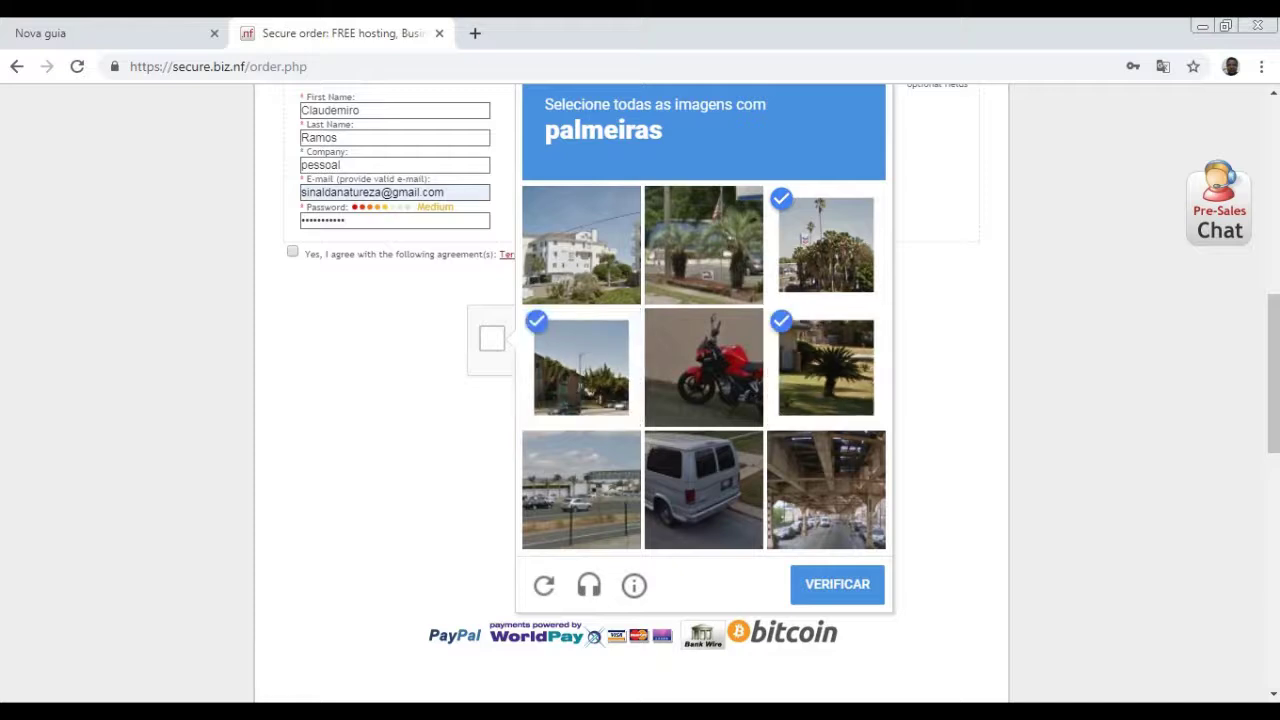
pyautogui.click(838, 584)
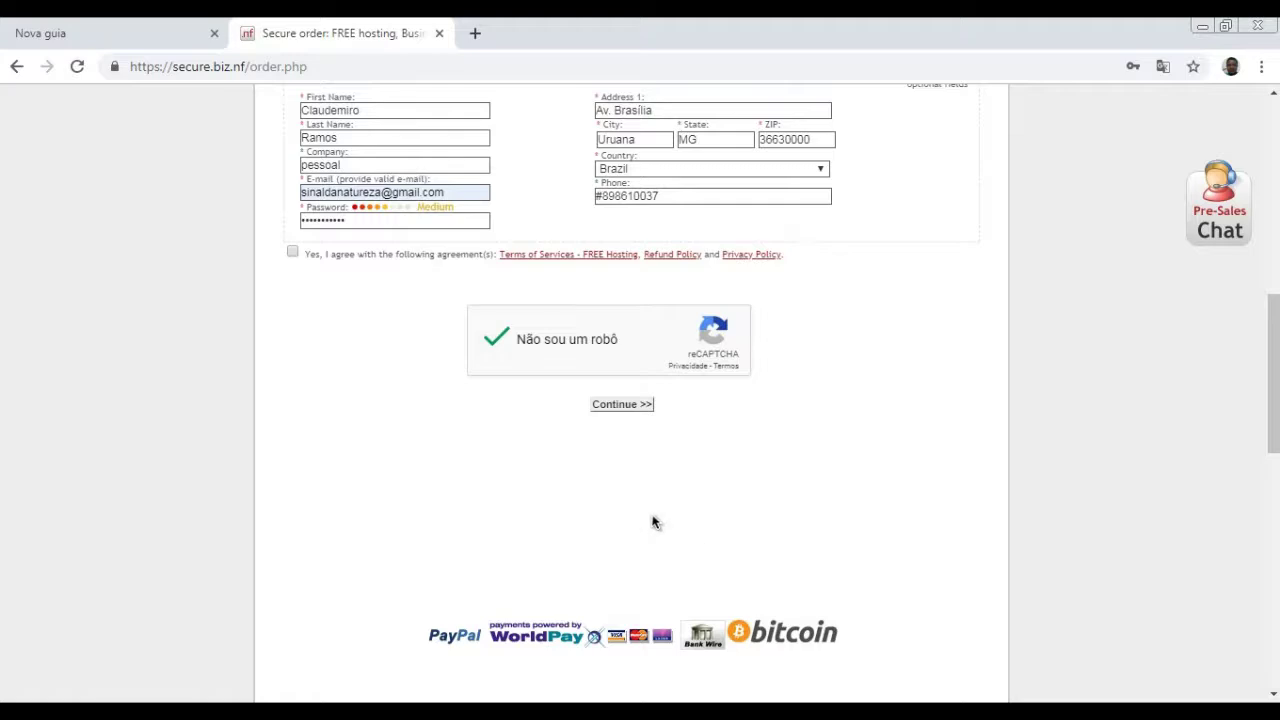
# - Submit the order, review the phone and Terms of Service errors, and save the password
pyautogui.scroll(-1, 610, 494)
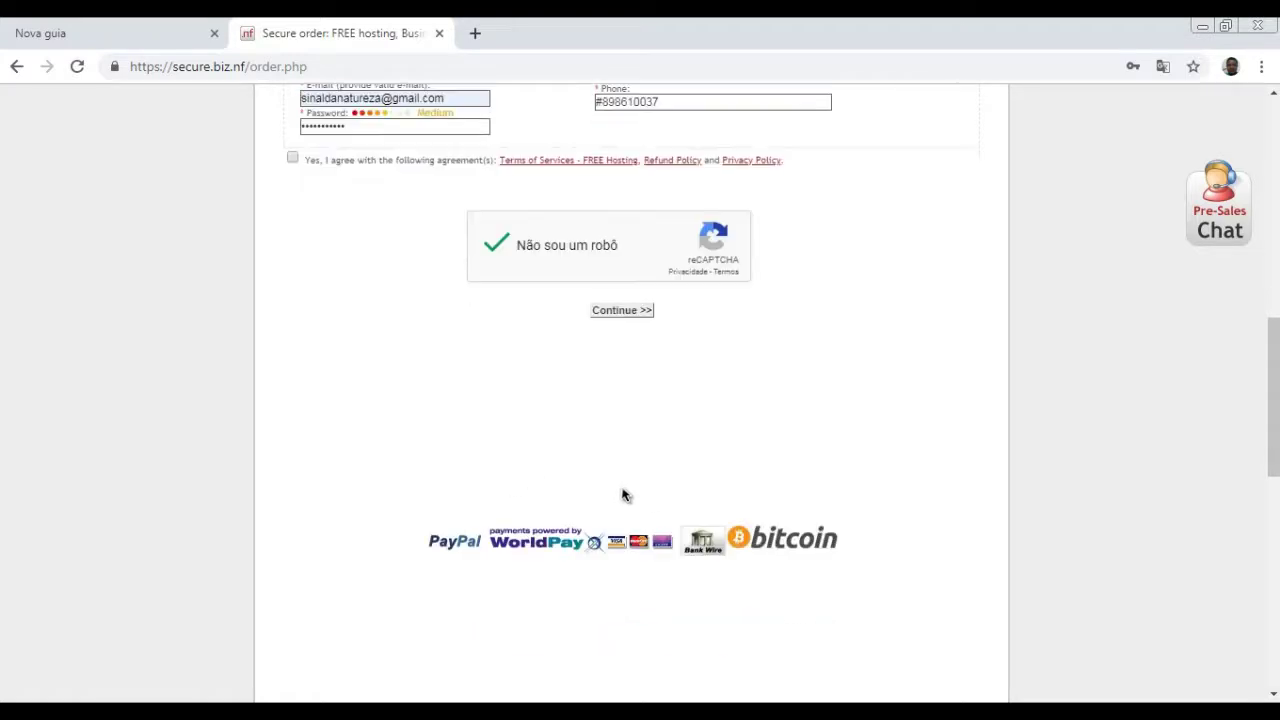
pyautogui.click(610, 312)
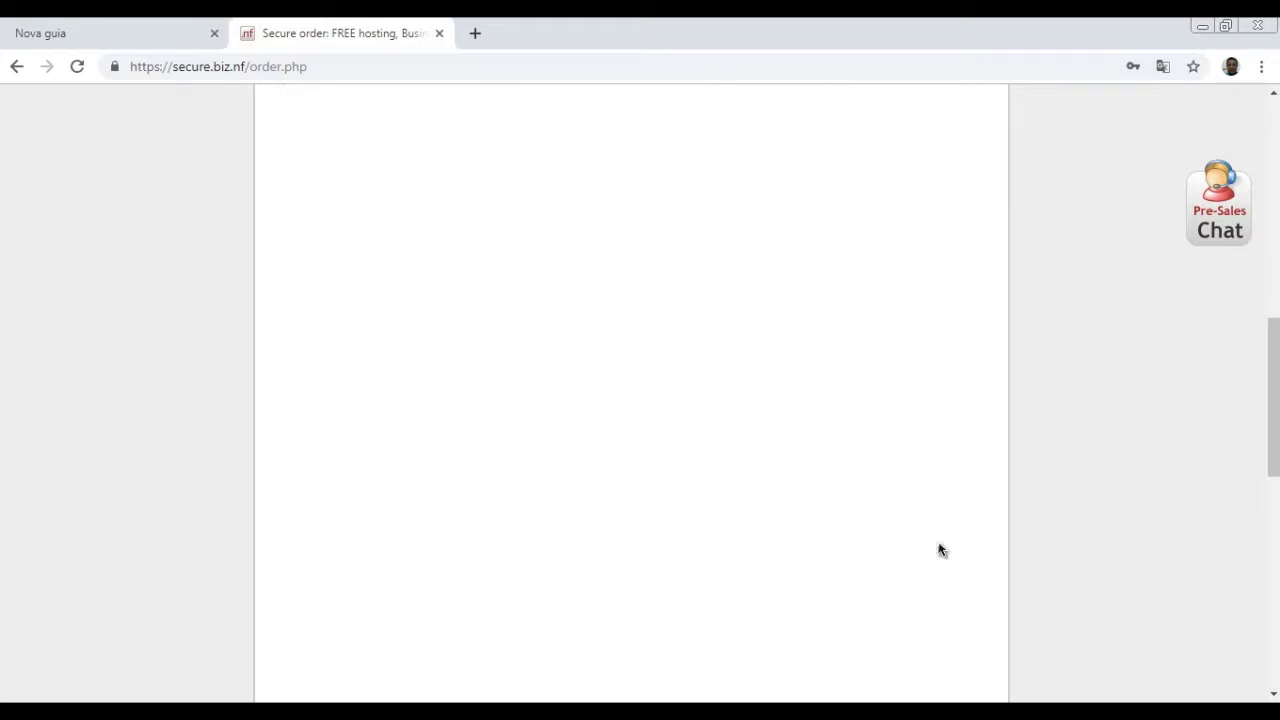
pyautogui.scroll(-3, 723, 497)
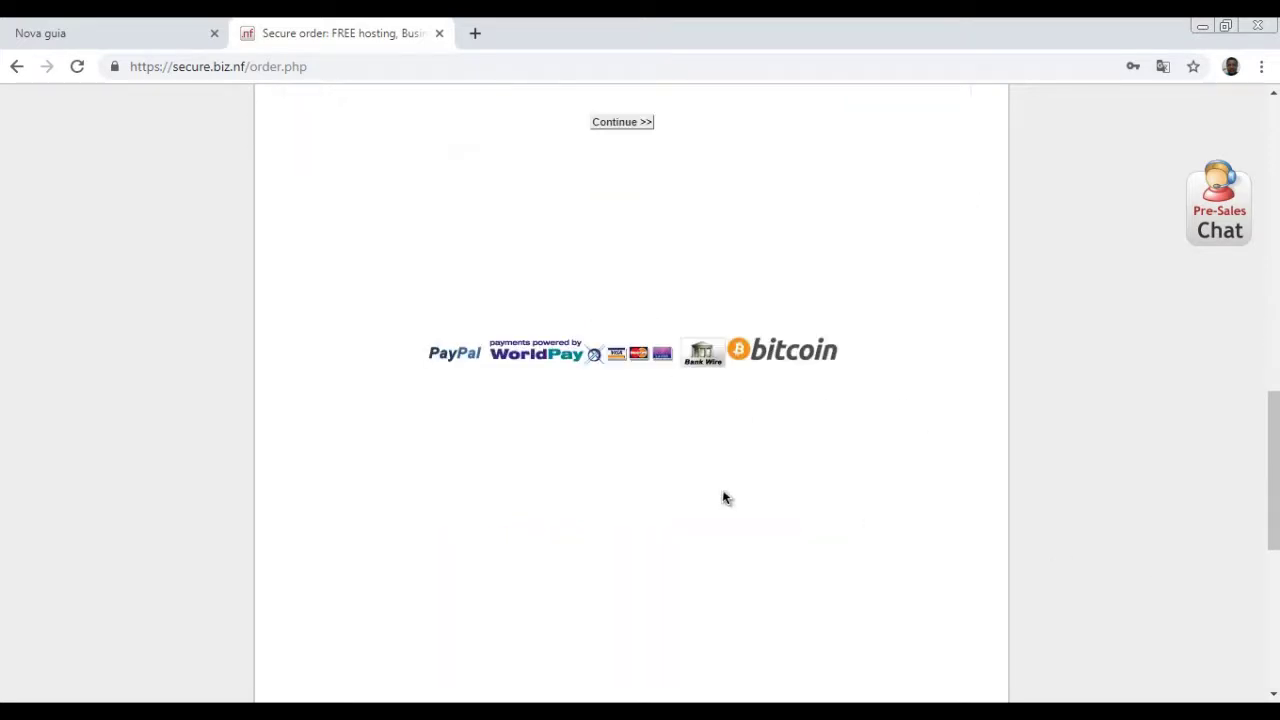
pyautogui.scroll(-3, 743, 463)
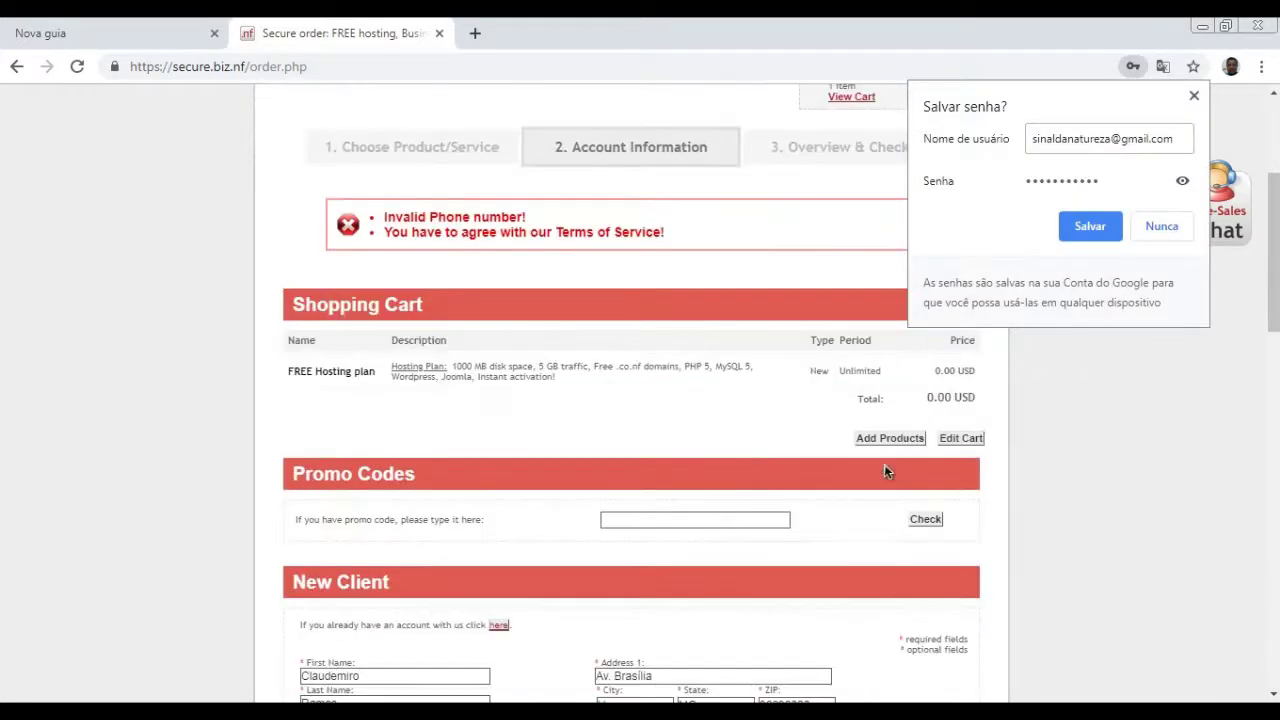
pyautogui.scroll(-2, 1058, 372)
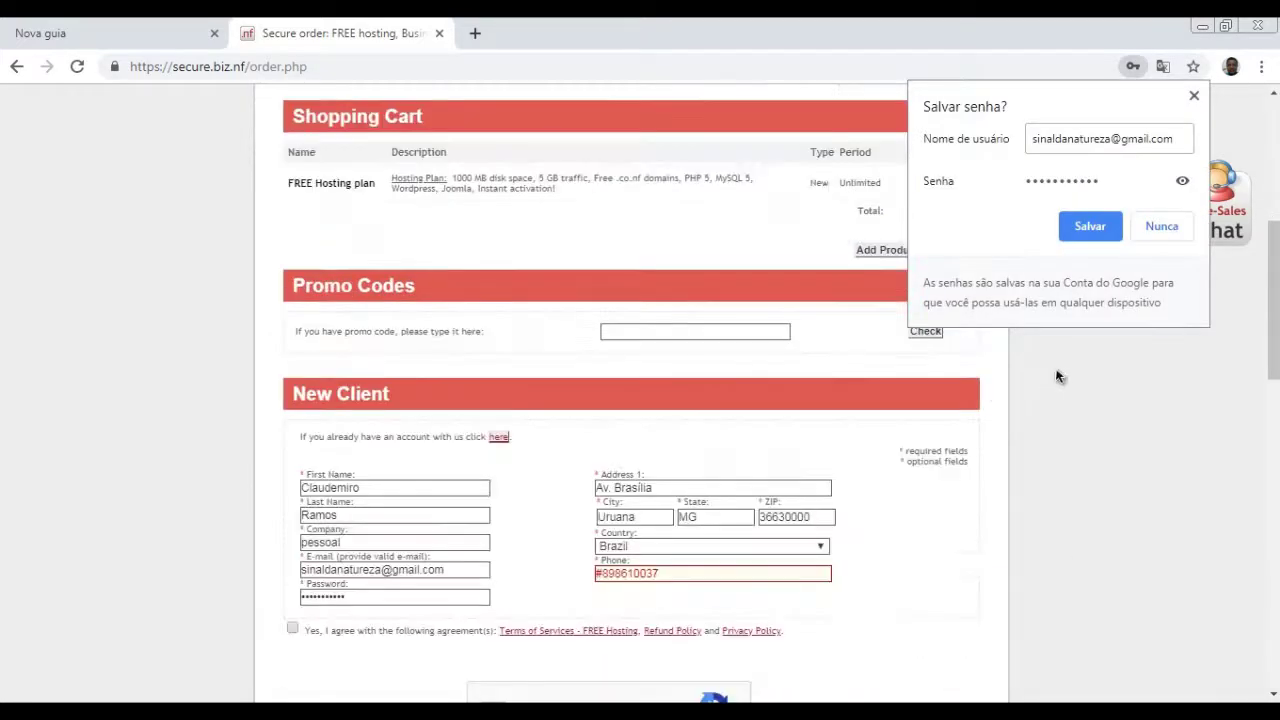
pyautogui.click(1095, 228)
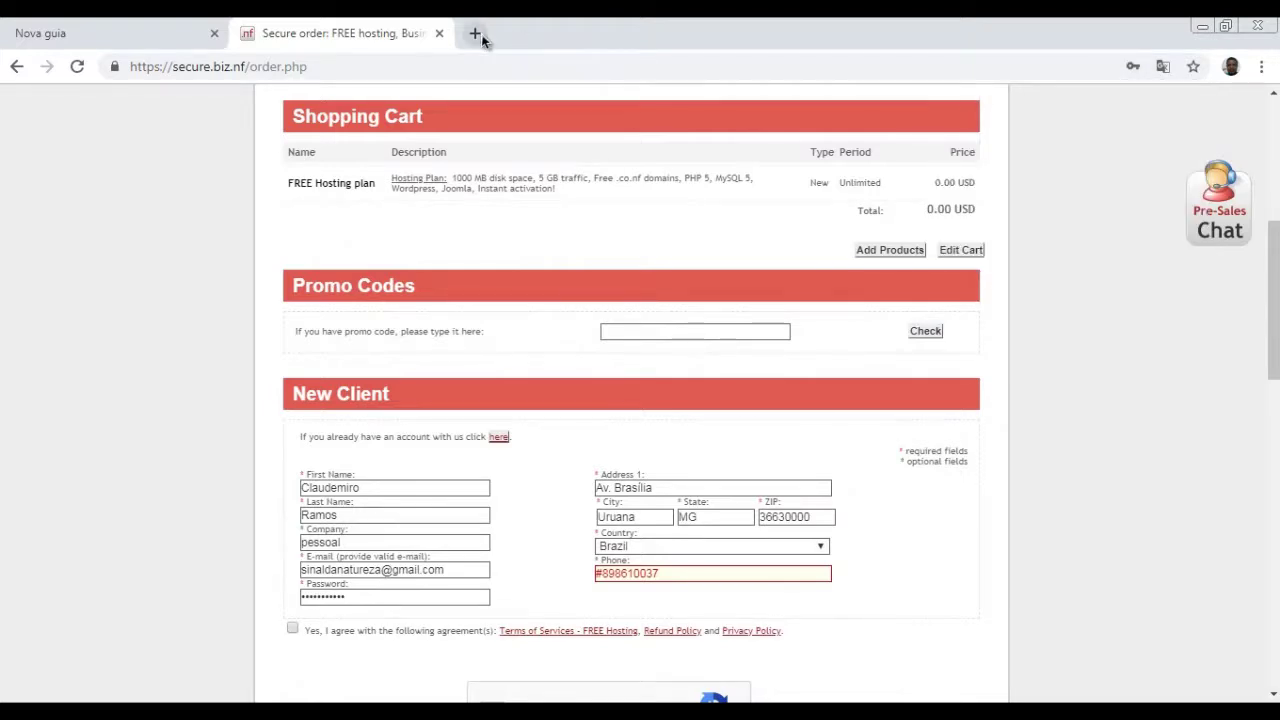
pyautogui.click(476, 33)
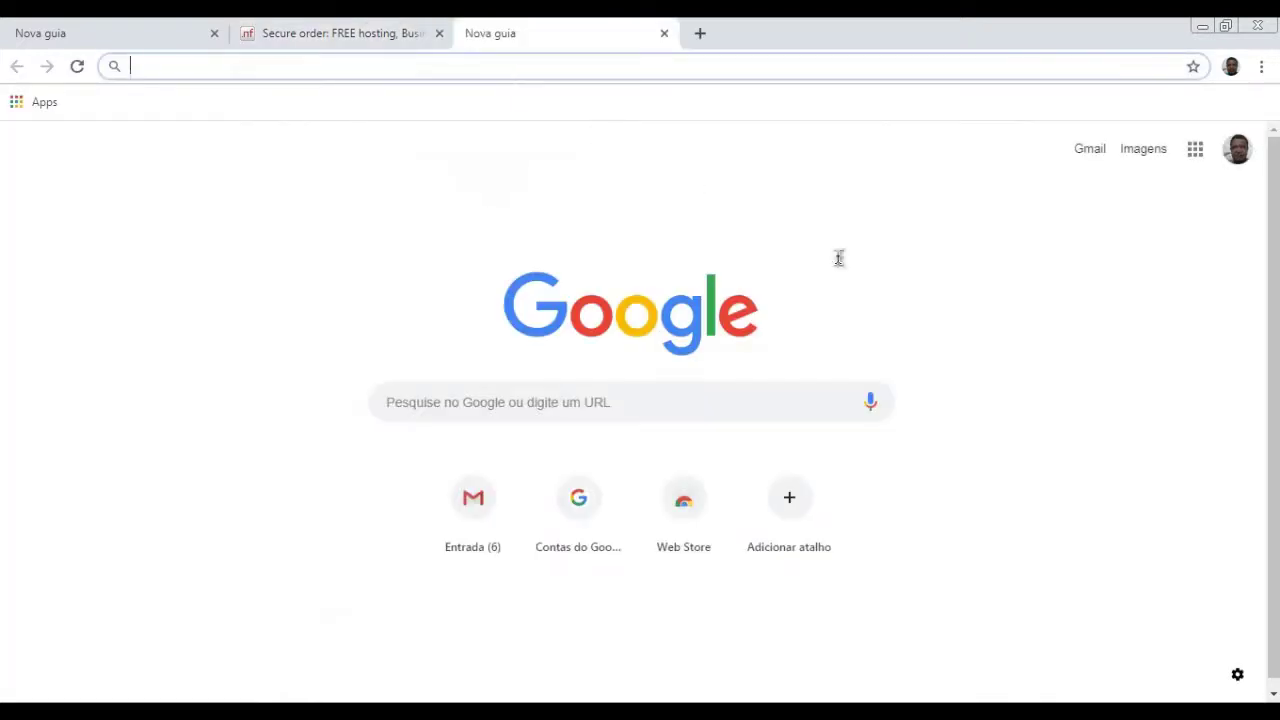
# - Load Gmail from the Google apps grid in a new tab, then return to Secure order
pyautogui.click(1176, 297)
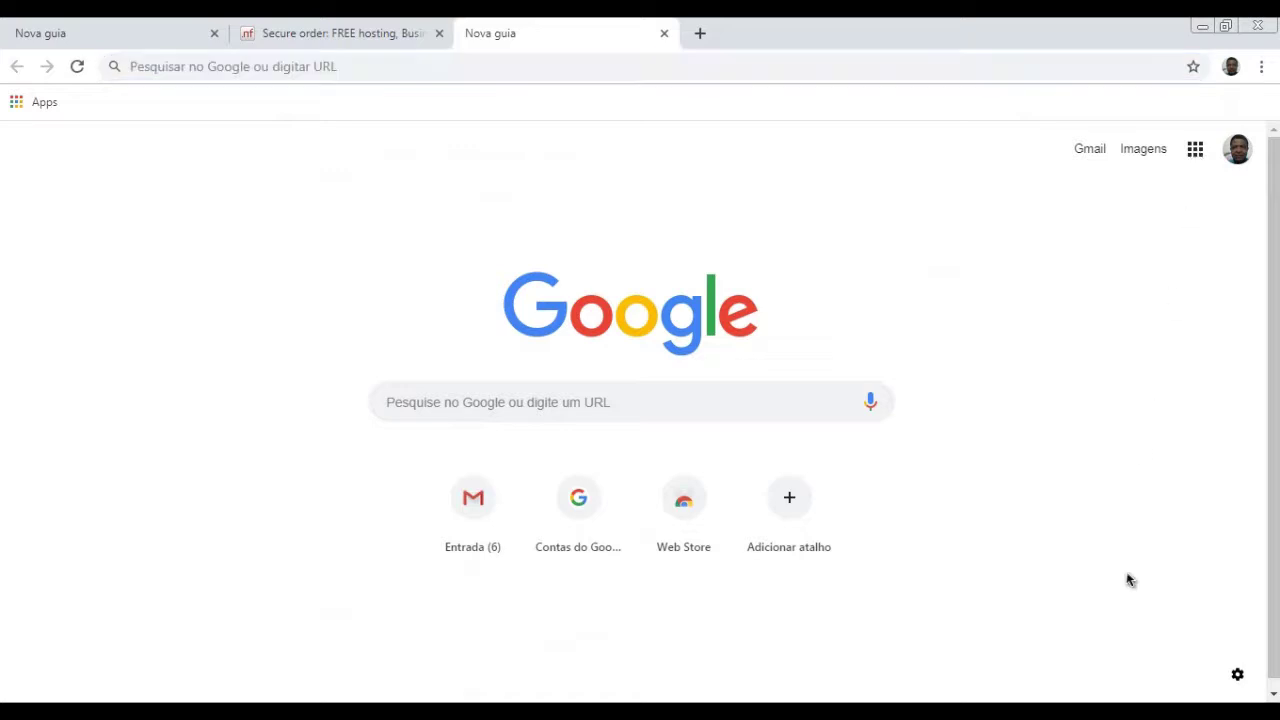
pyautogui.click(1195, 152)
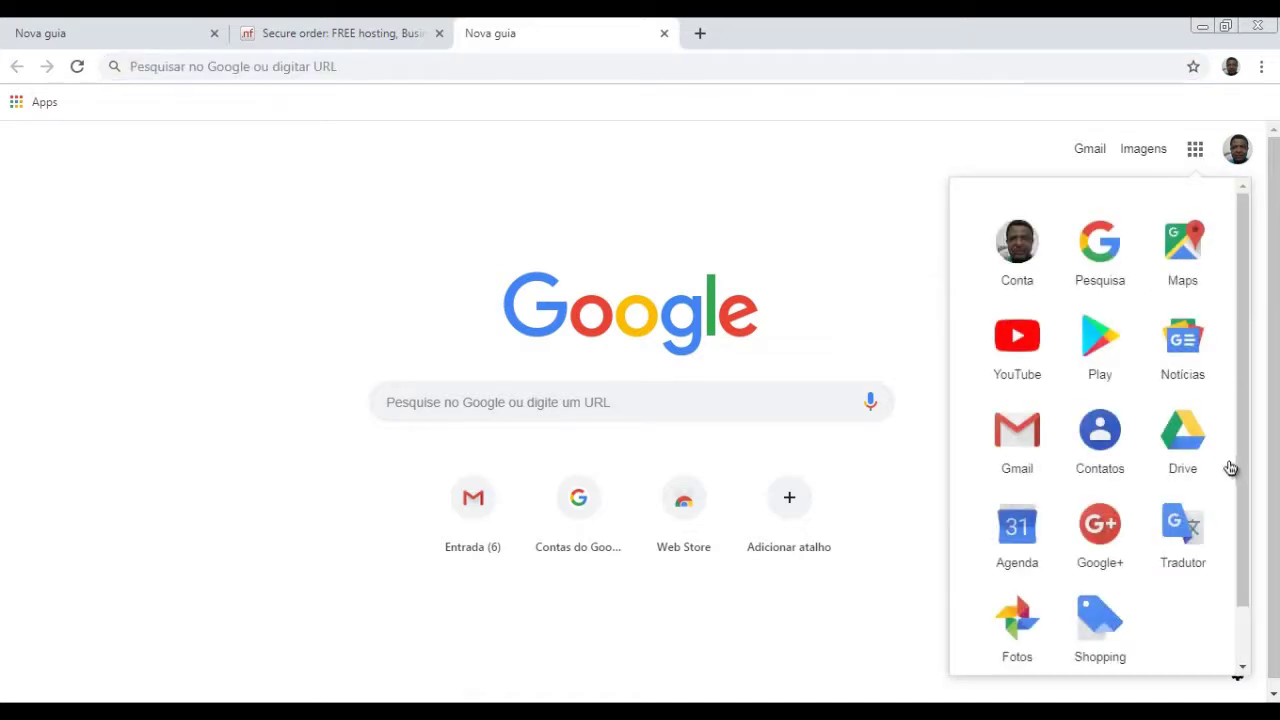
pyautogui.click(1011, 490)
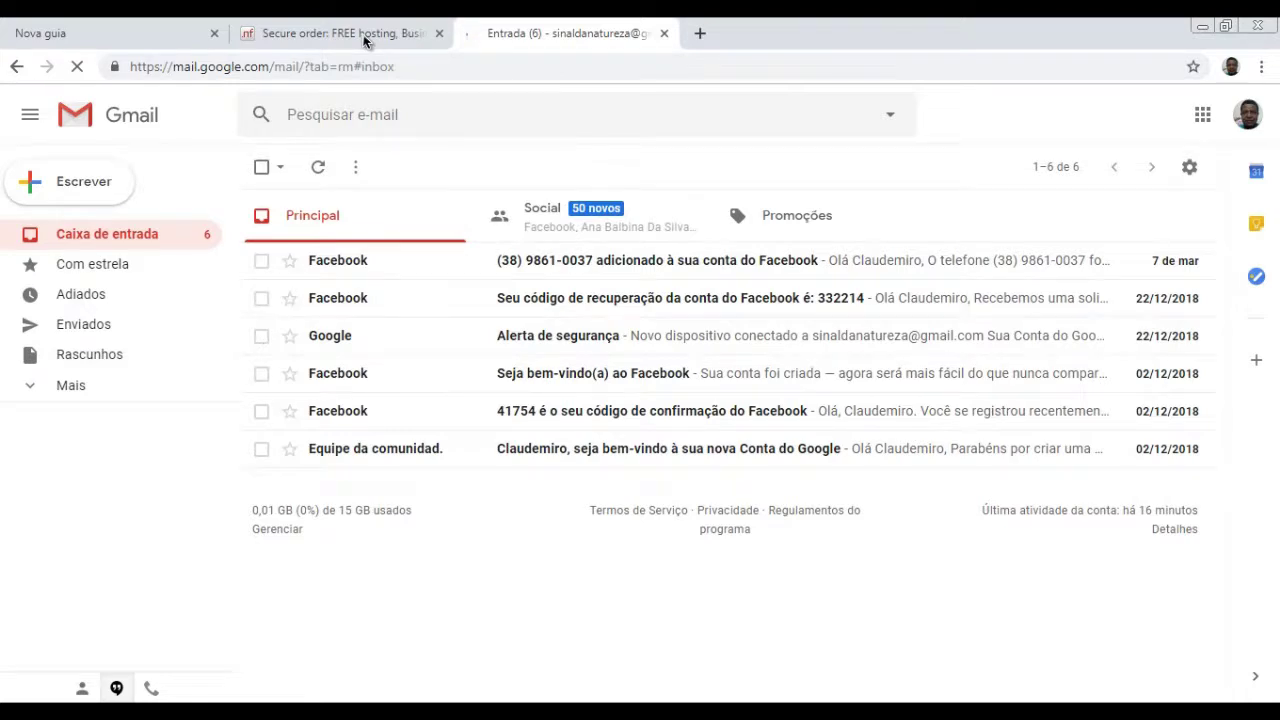
pyautogui.click(363, 34)
# - Tick the 'Não sou um robô' reCAPTCHA checkbox on the order form
pyautogui.scroll(-2, 900, 525)
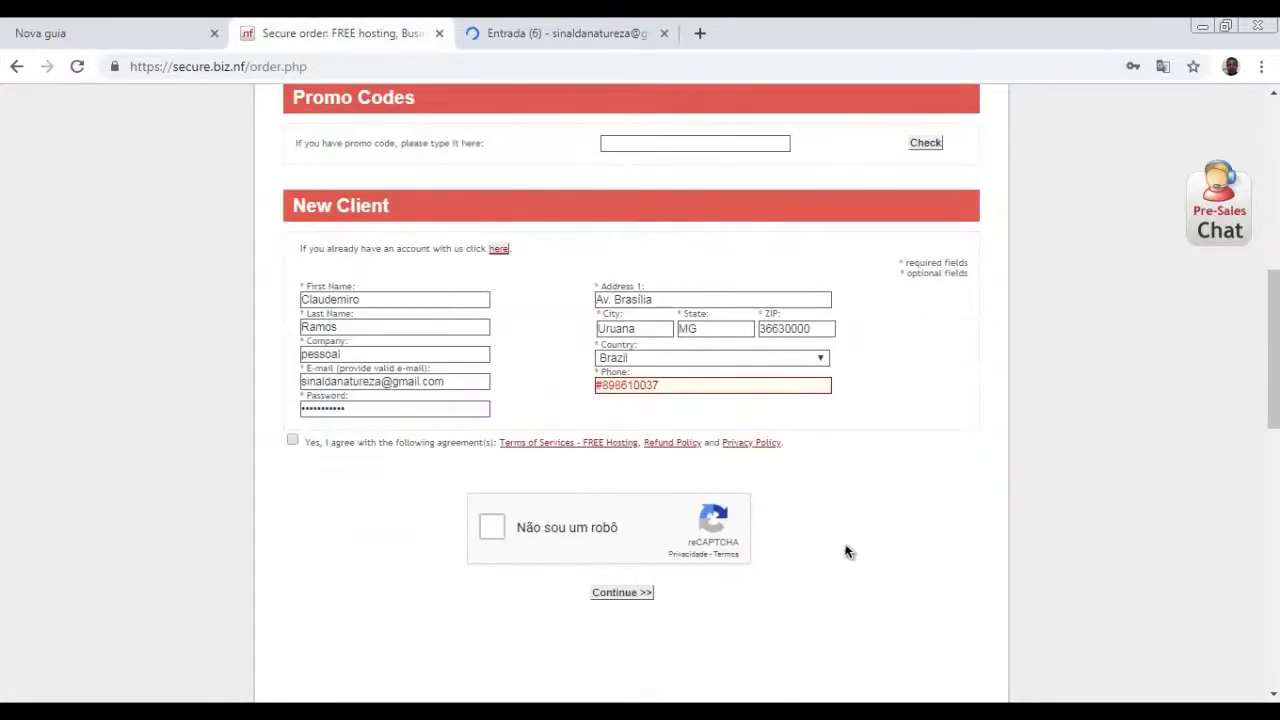
pyautogui.scroll(-2, 760, 565)
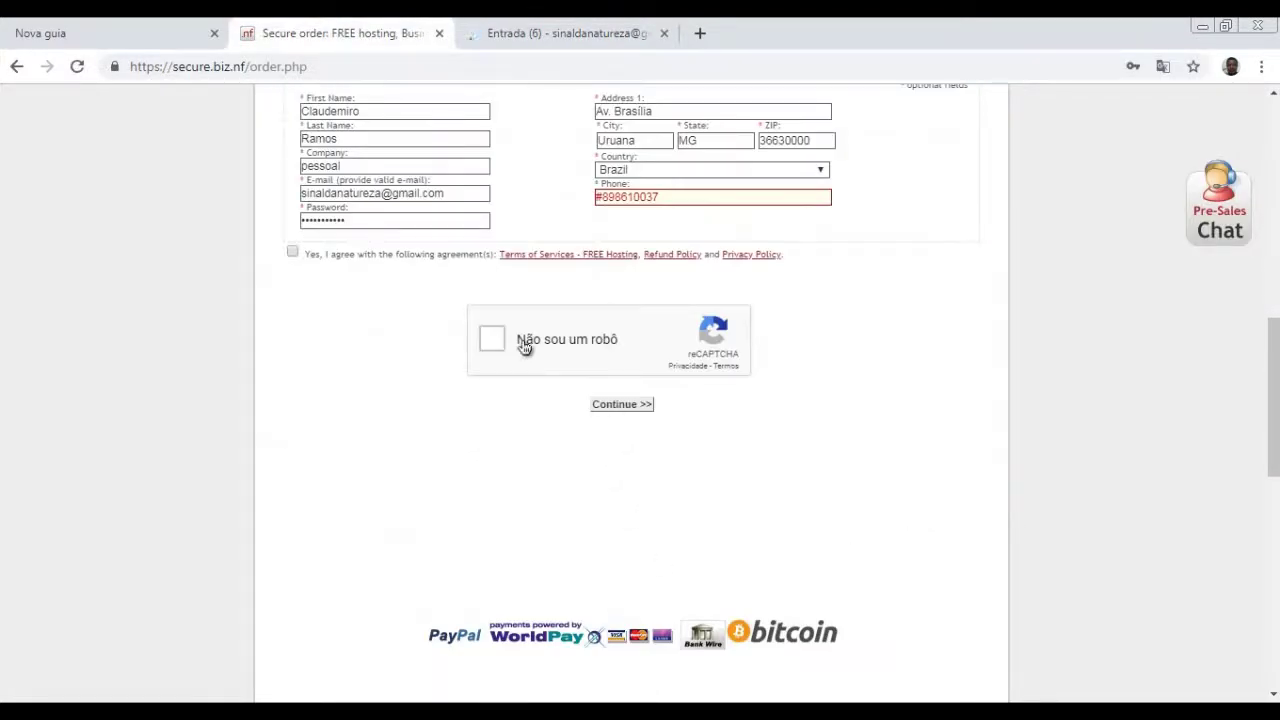
pyautogui.click(492, 340)
# - Retype the phone number without '#' and resubmit the order form
pyautogui.scroll(1, 695, 295)
pyautogui.click(667, 291)
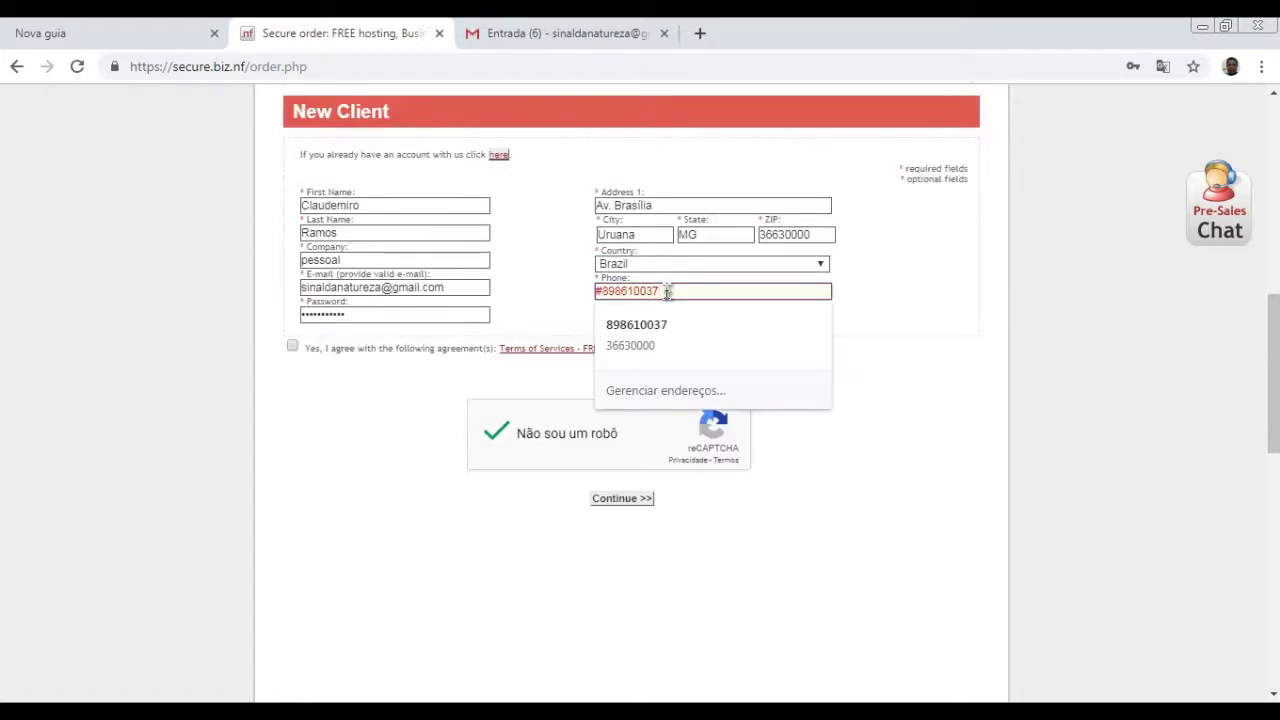
pyautogui.moveTo(667, 291); pyautogui.dragTo(397, 292)
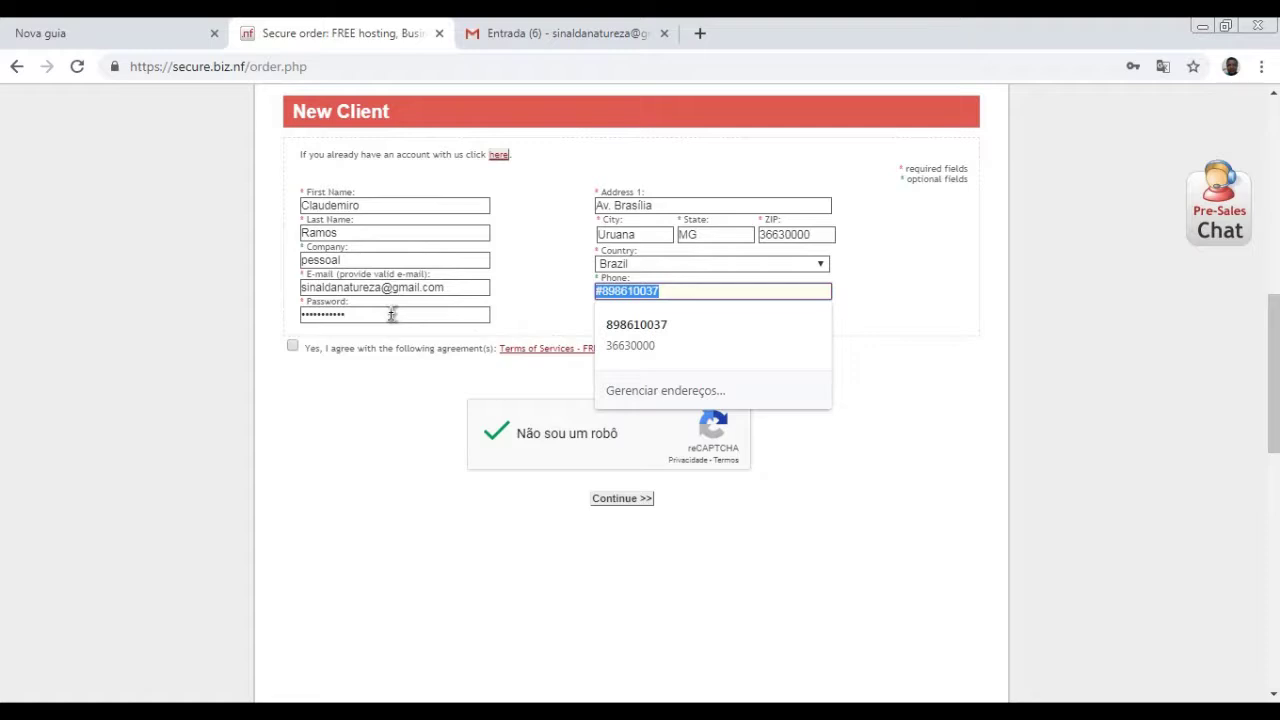
pyautogui.write('38')
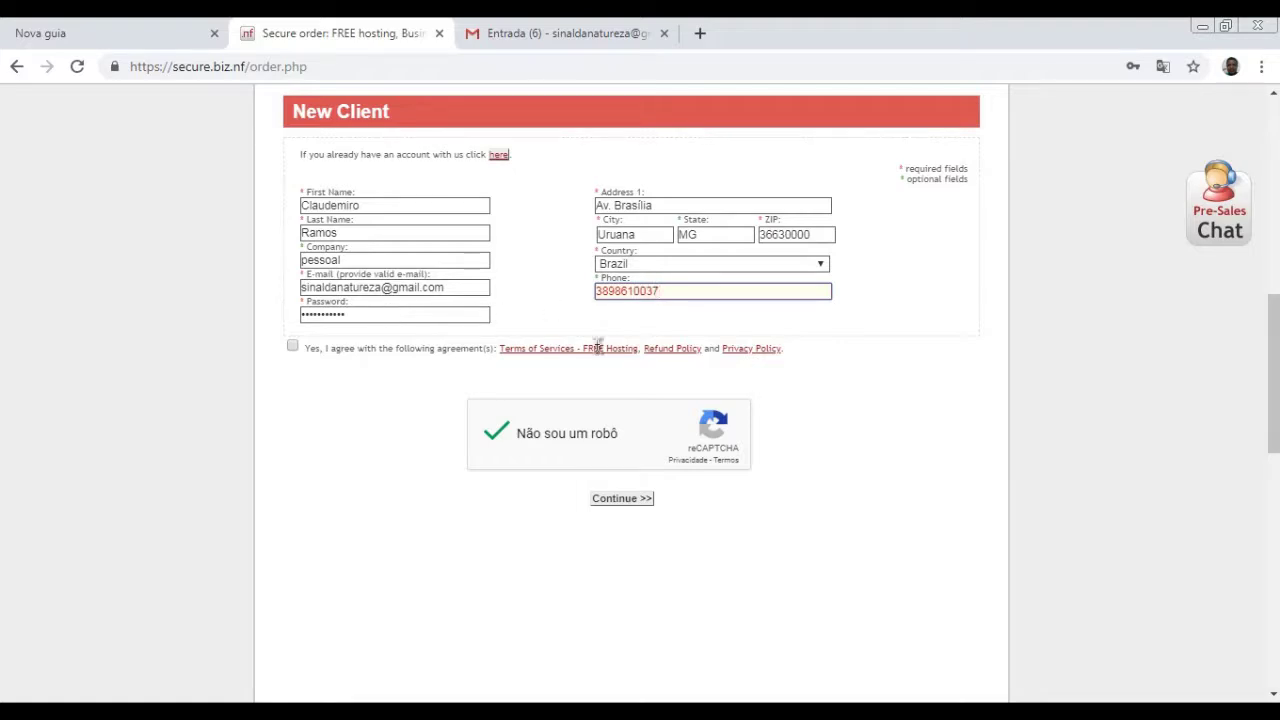
pyautogui.click(622, 499)
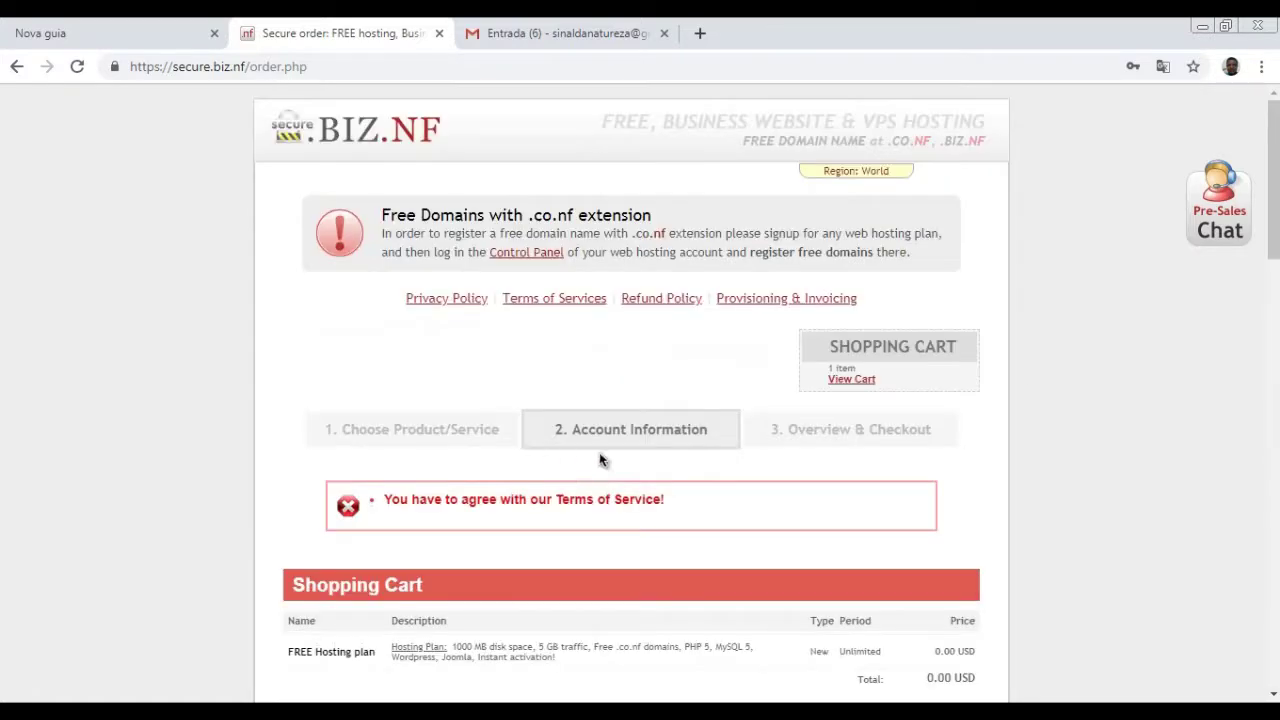
# - Select the full Terms of Service error message and bring up its context menu for translation
pyautogui.scroll(-1, 645, 502)
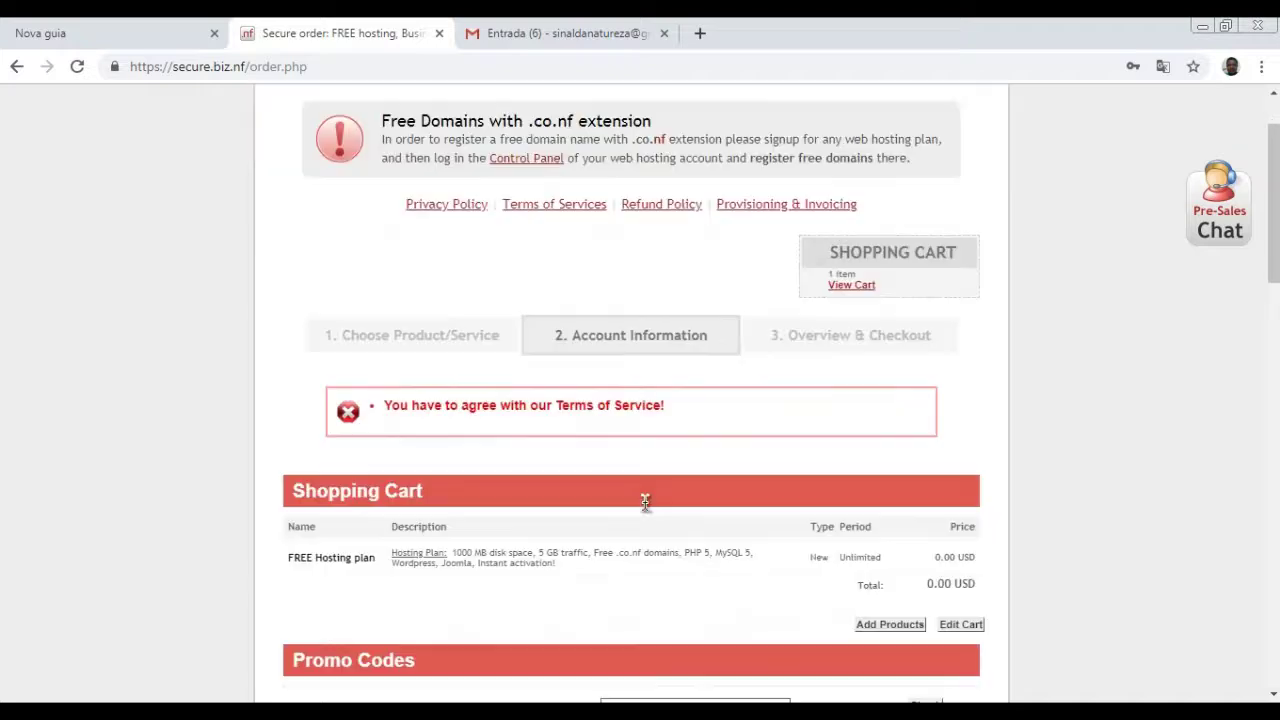
pyautogui.moveTo(660, 410); pyautogui.dragTo(347, 410)
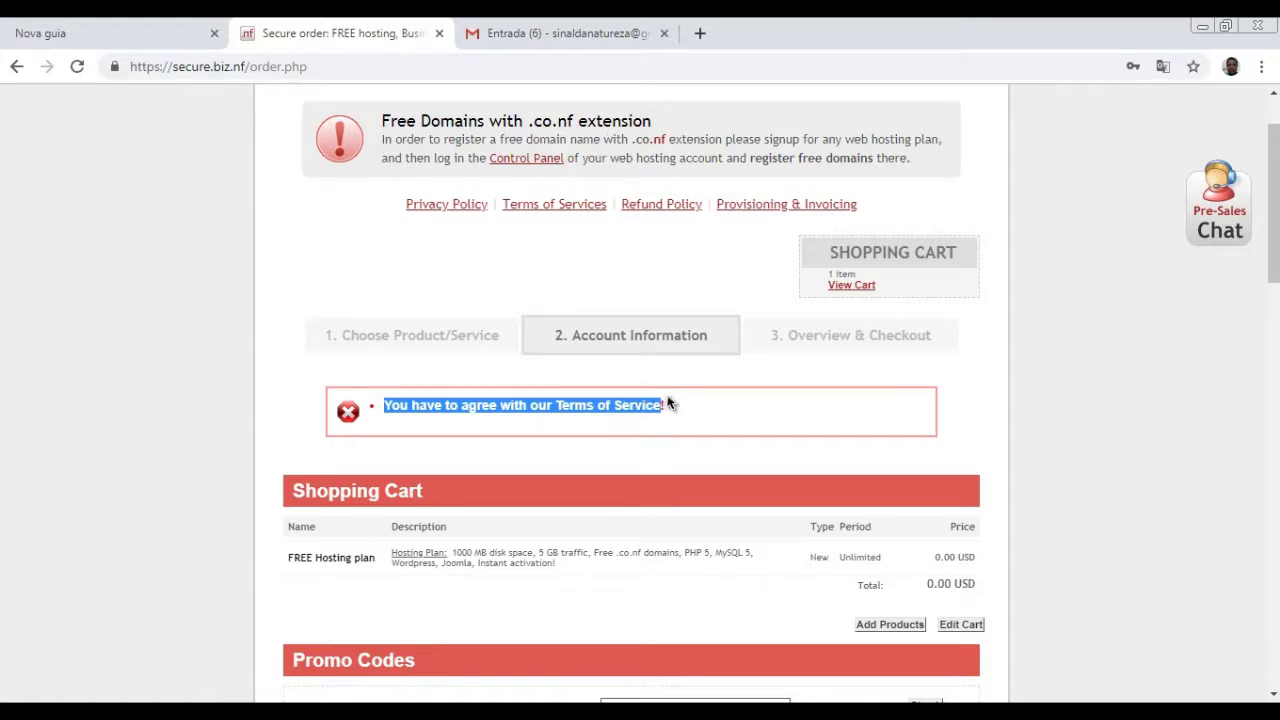
pyautogui.click(668, 403)
pyautogui.moveTo(666, 415); pyautogui.dragTo(425, 405)
pyautogui.rightClick(463, 405)
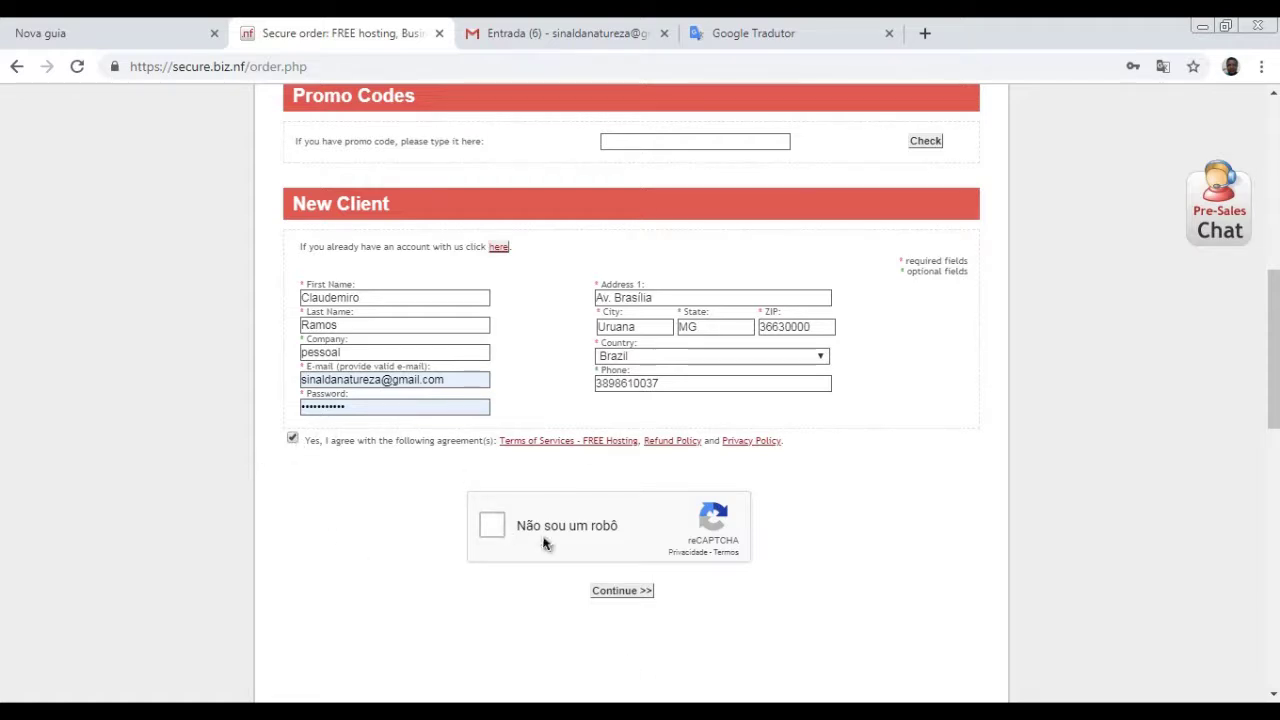
# - Tick 'Não sou um robô' to start the reCAPTCHA bridge challenge
pyautogui.click(490, 528)
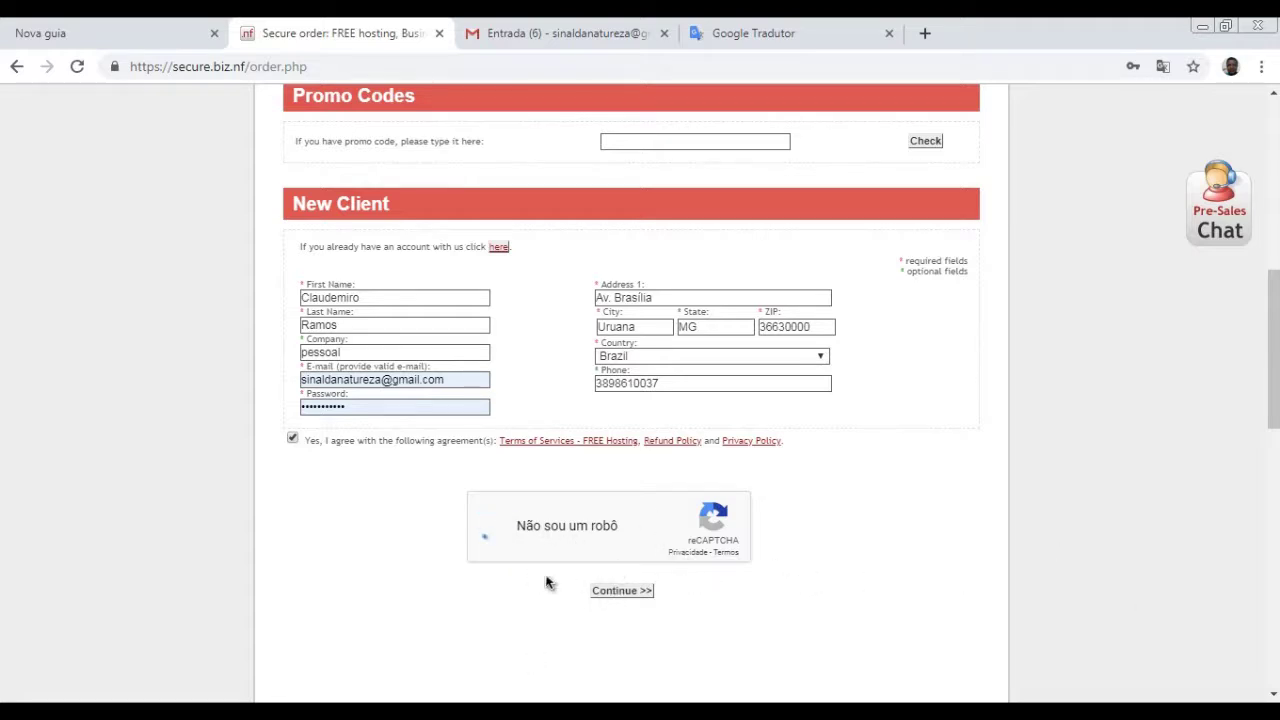
pyautogui.scroll(-4, 677, 457)
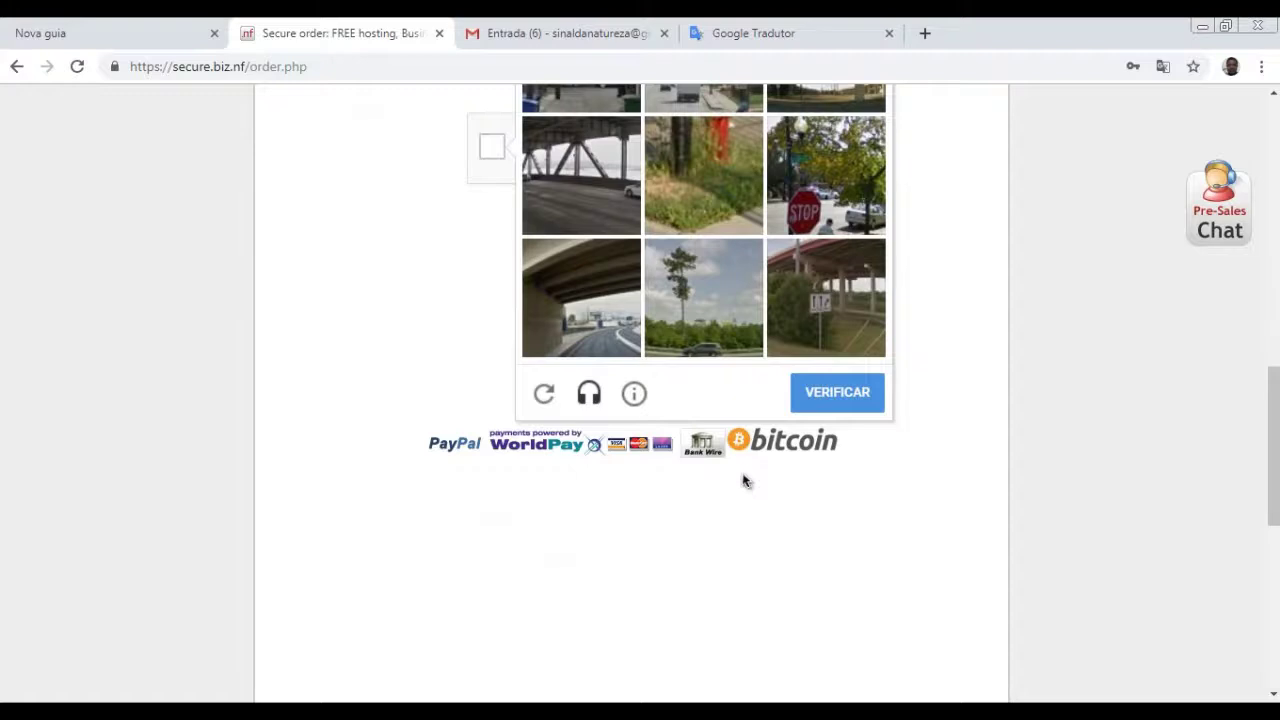
pyautogui.scroll(2, 743, 481)
pyautogui.scroll(2, 637, 174)
pyautogui.scroll(-1, 637, 249)
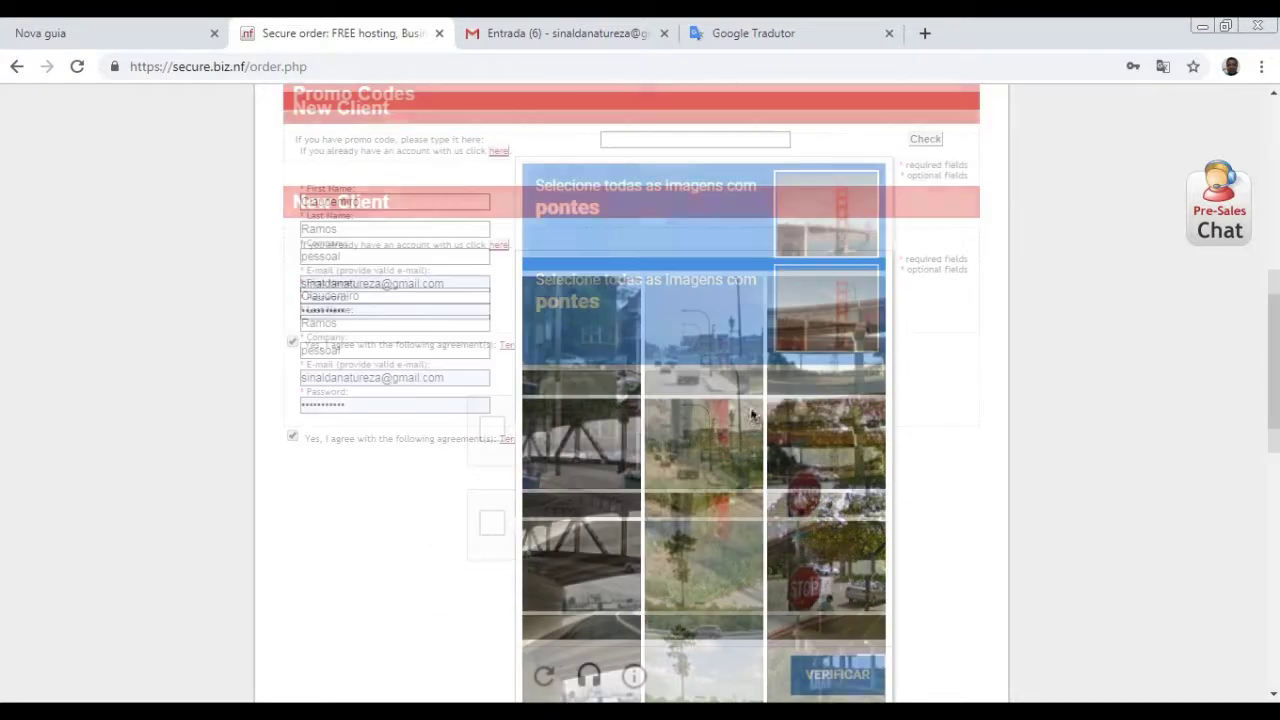
# - Mark the four bridge and overpass tiles, verify the challenge, and switch to Gmail
pyautogui.click(842, 362)
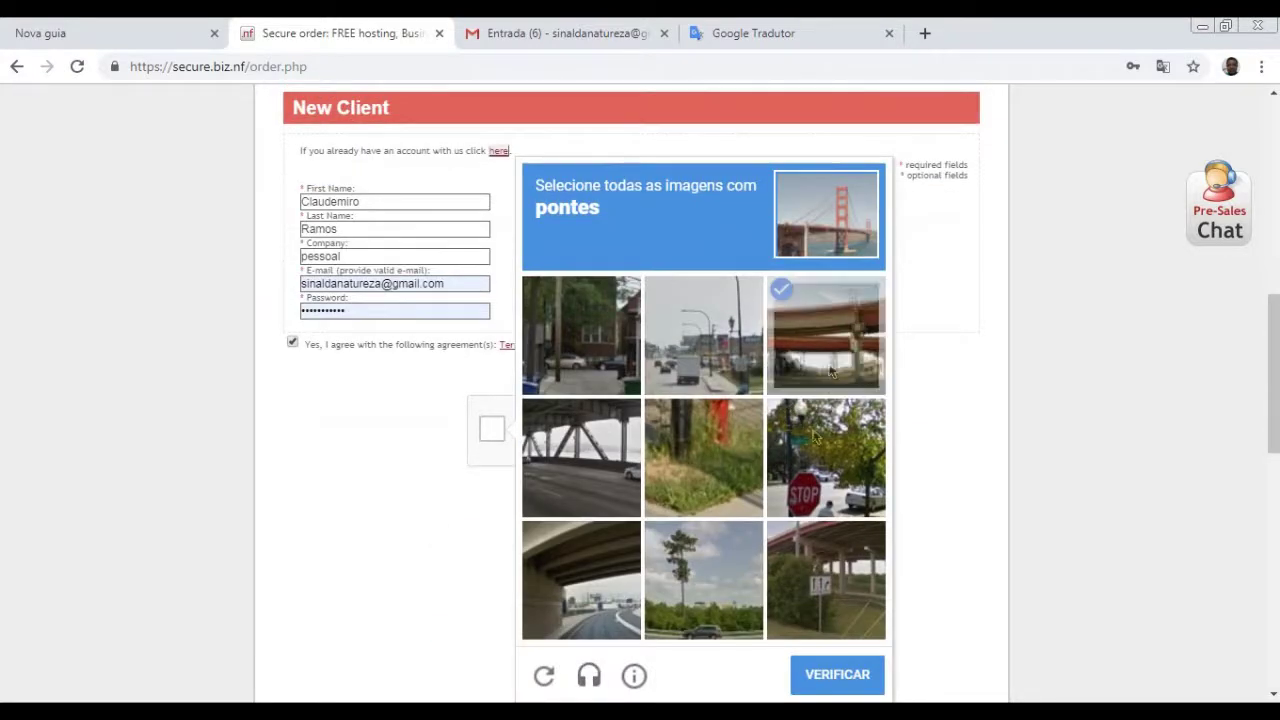
pyautogui.click(614, 466)
pyautogui.click(584, 600)
pyautogui.click(834, 586)
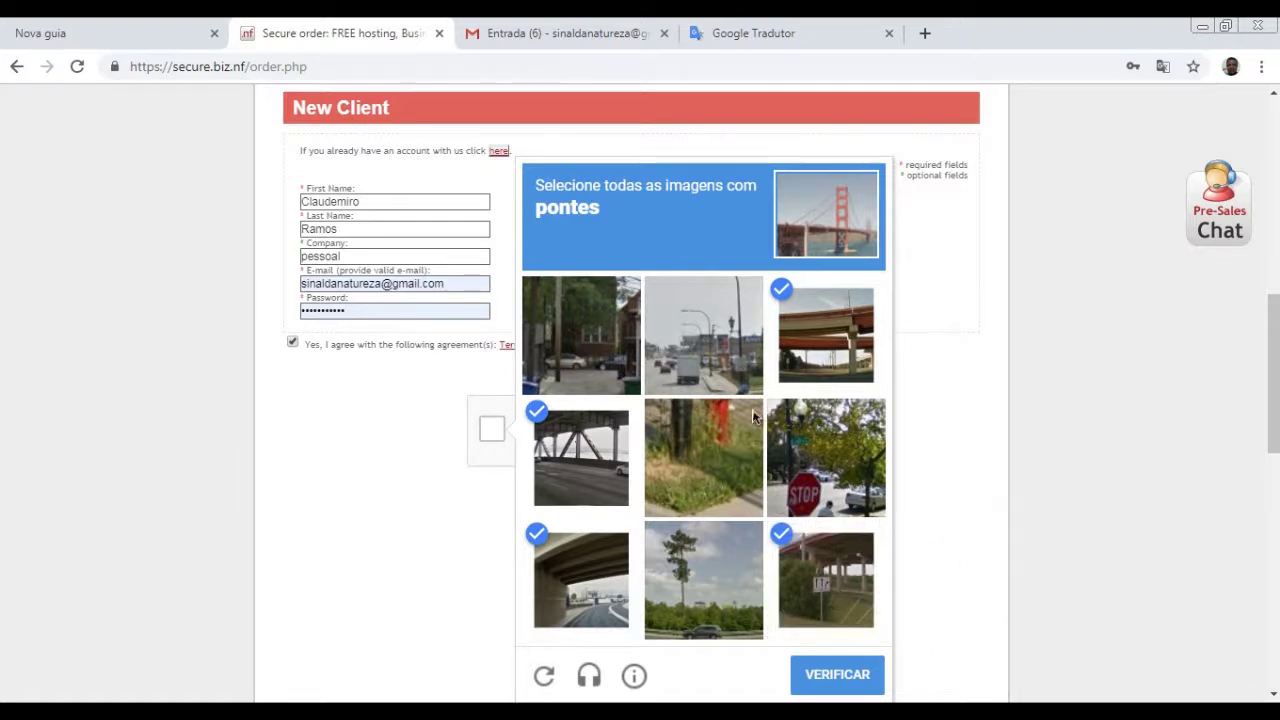
pyautogui.click(852, 666)
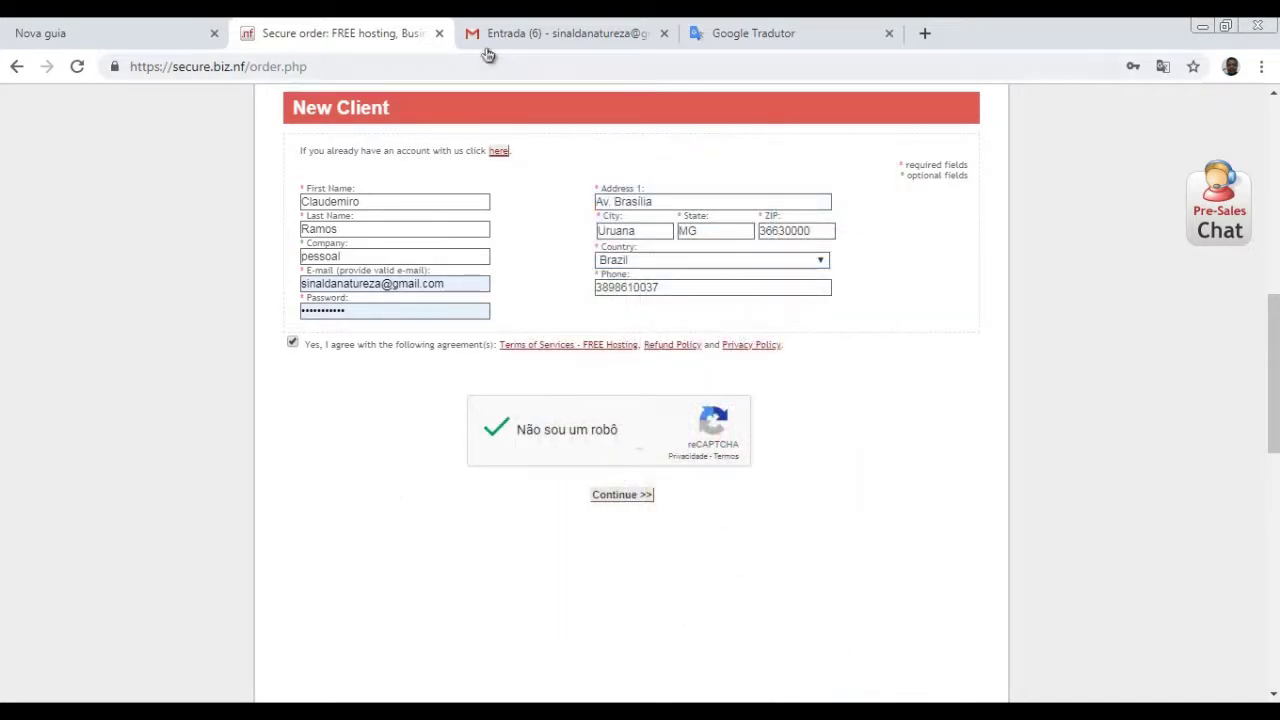
pyautogui.click(591, 30)
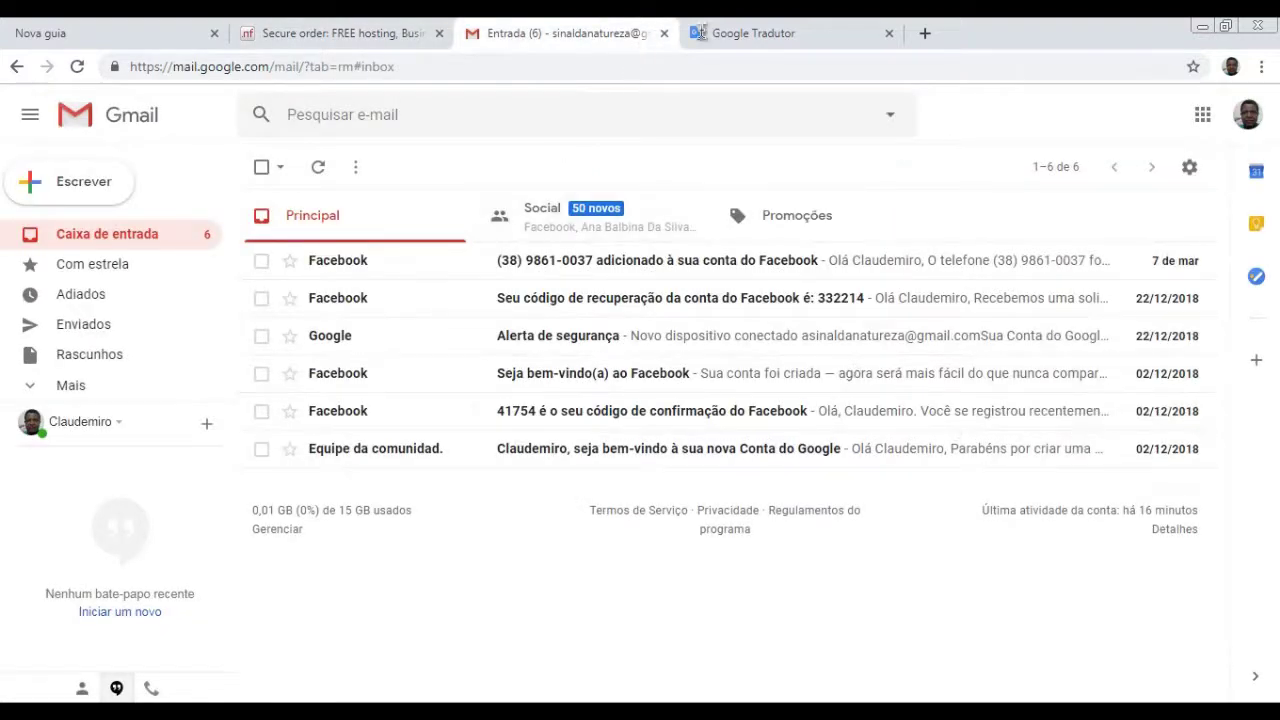
# - Submit the new-client signup form, then check Gmail for the Biz.nf welcome e-mails
pyautogui.click(743, 38)
pyautogui.click(576, 36)
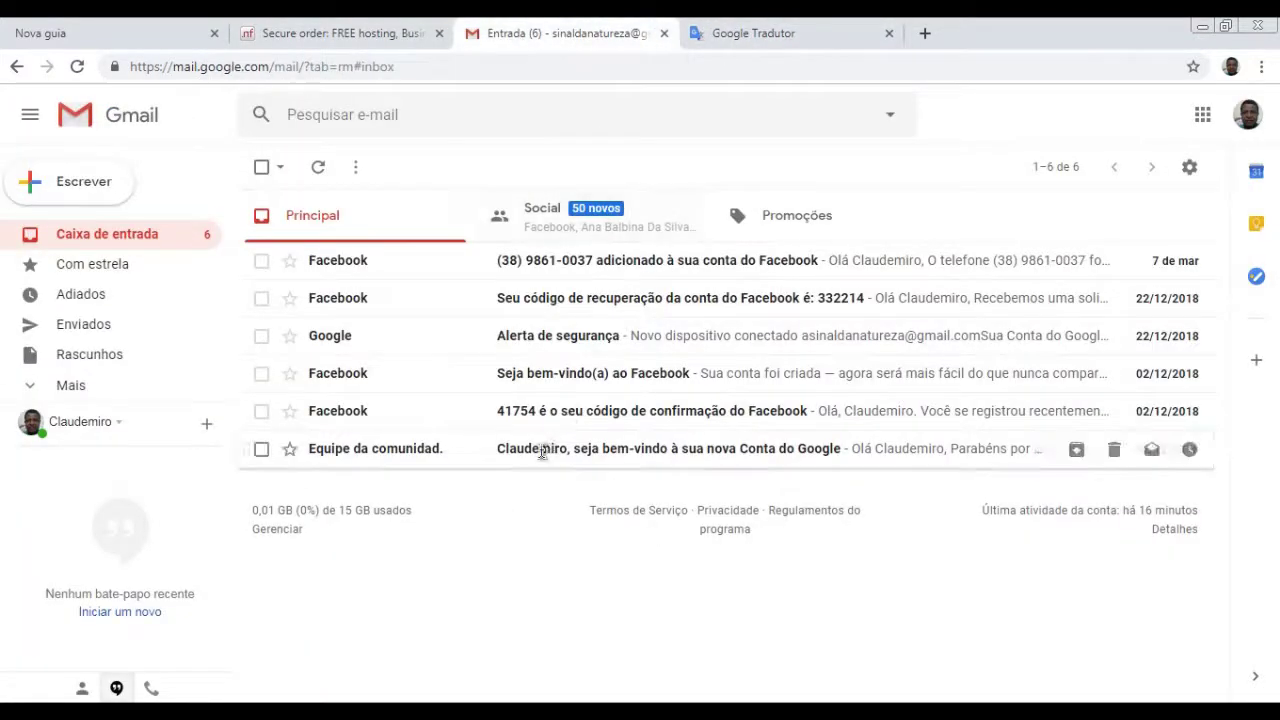
pyautogui.click(366, 34)
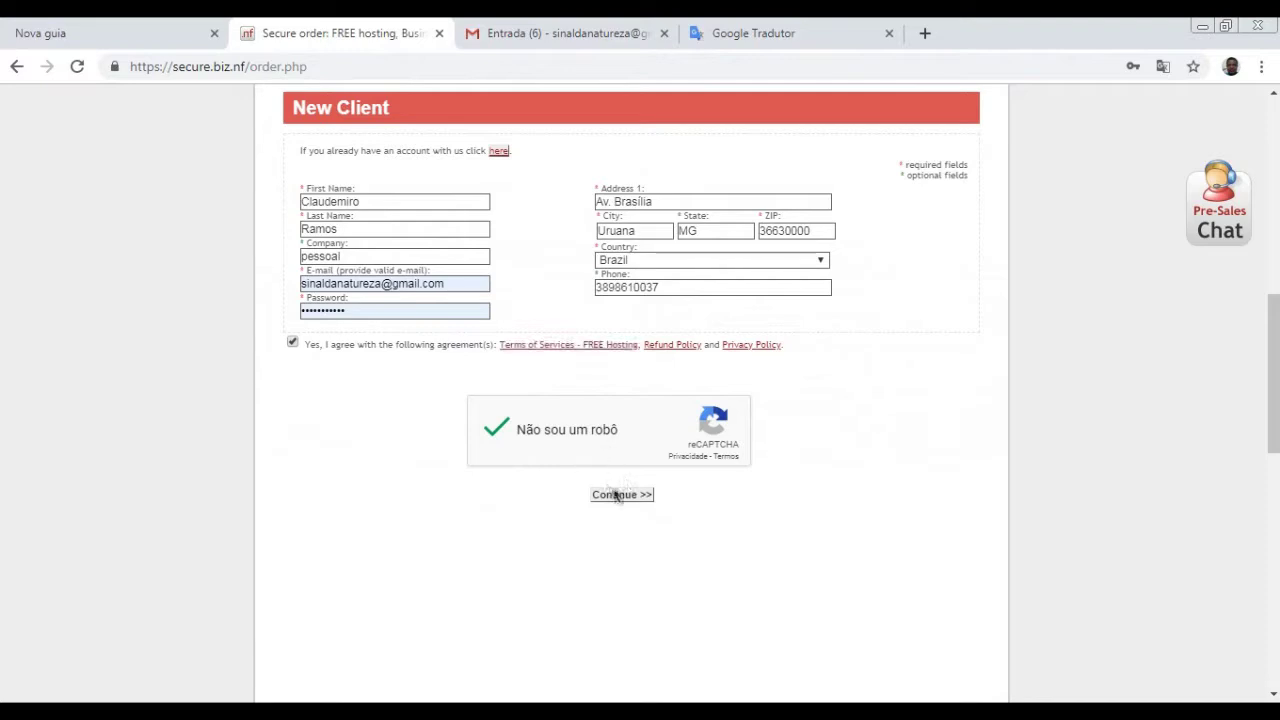
pyautogui.click(617, 495)
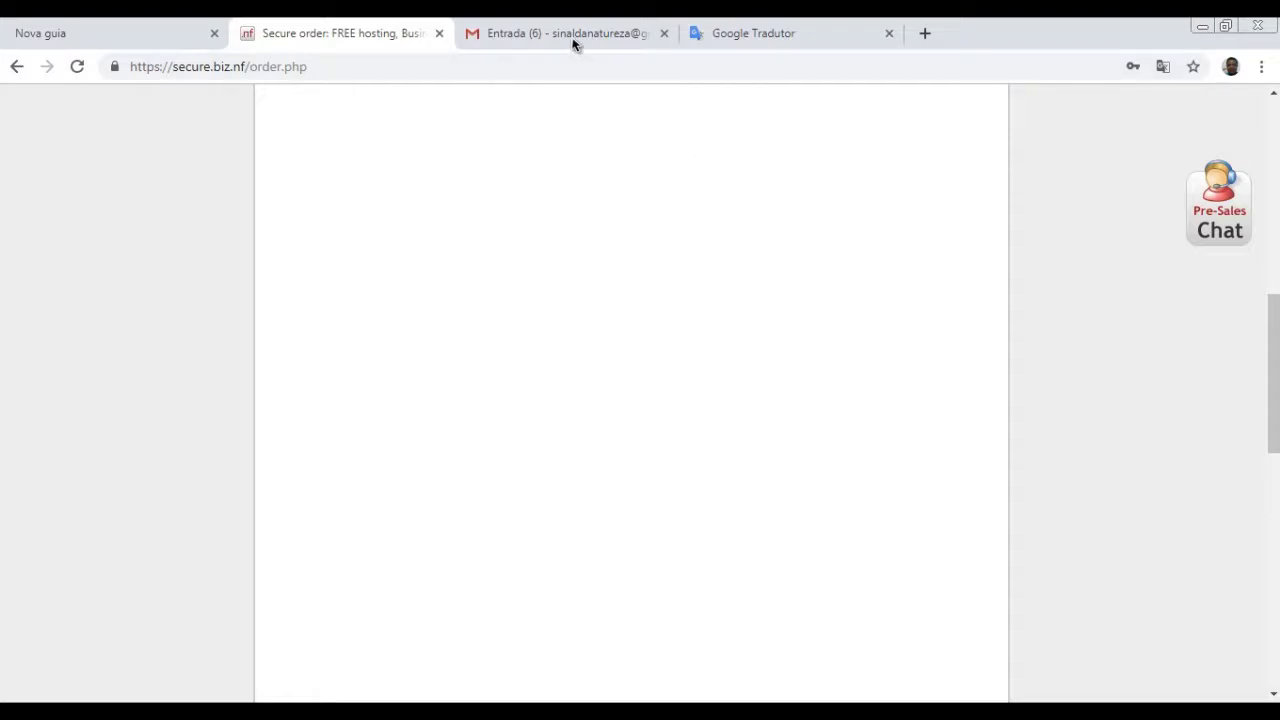
pyautogui.scroll(3, 586, 328)
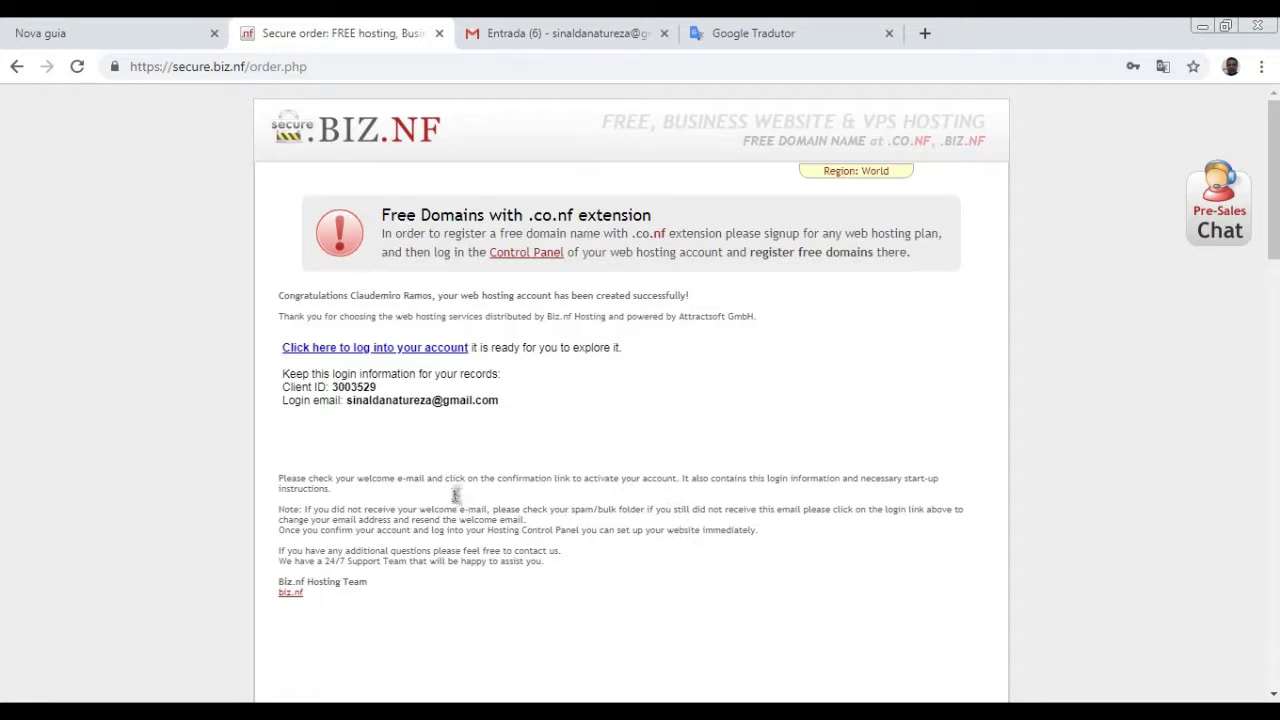
pyautogui.click(510, 45)
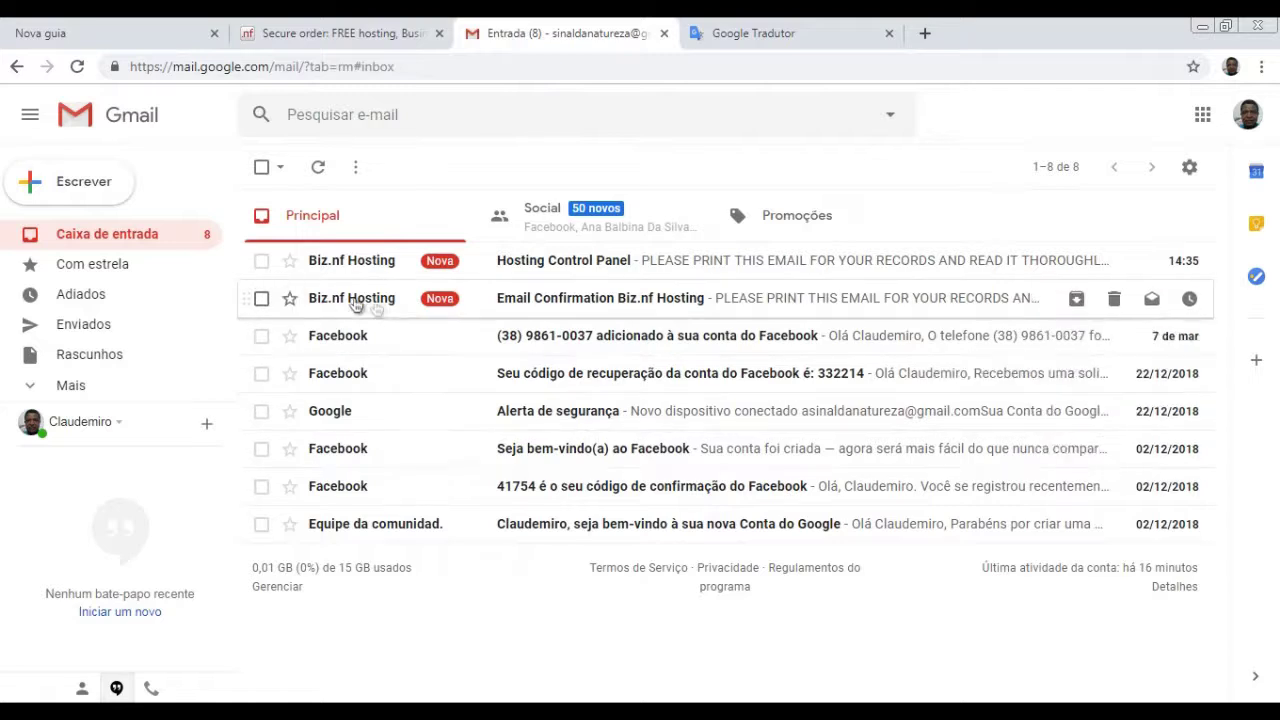
# - Open the 'Email Confirmation Biz.nf Hosting' message and follow its account confirmation link
pyautogui.click(609, 308)
pyautogui.scroll(-1, 565, 498)
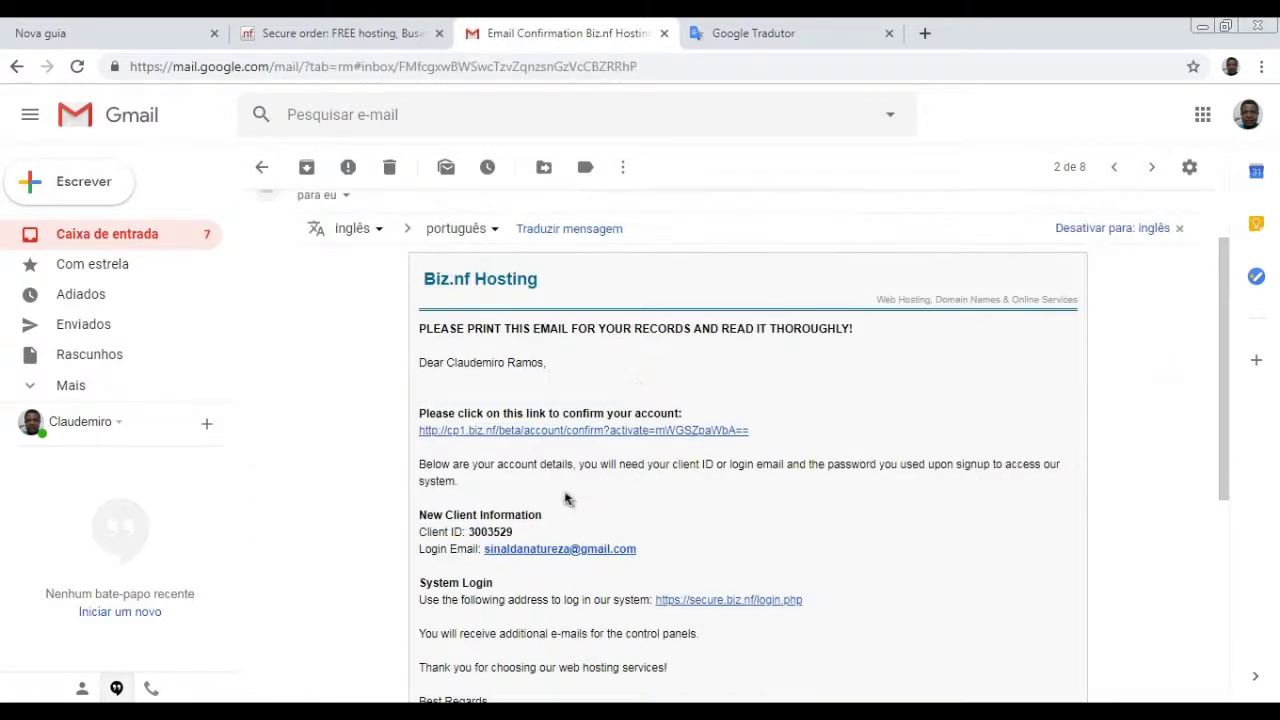
pyautogui.scroll(-1, 565, 498)
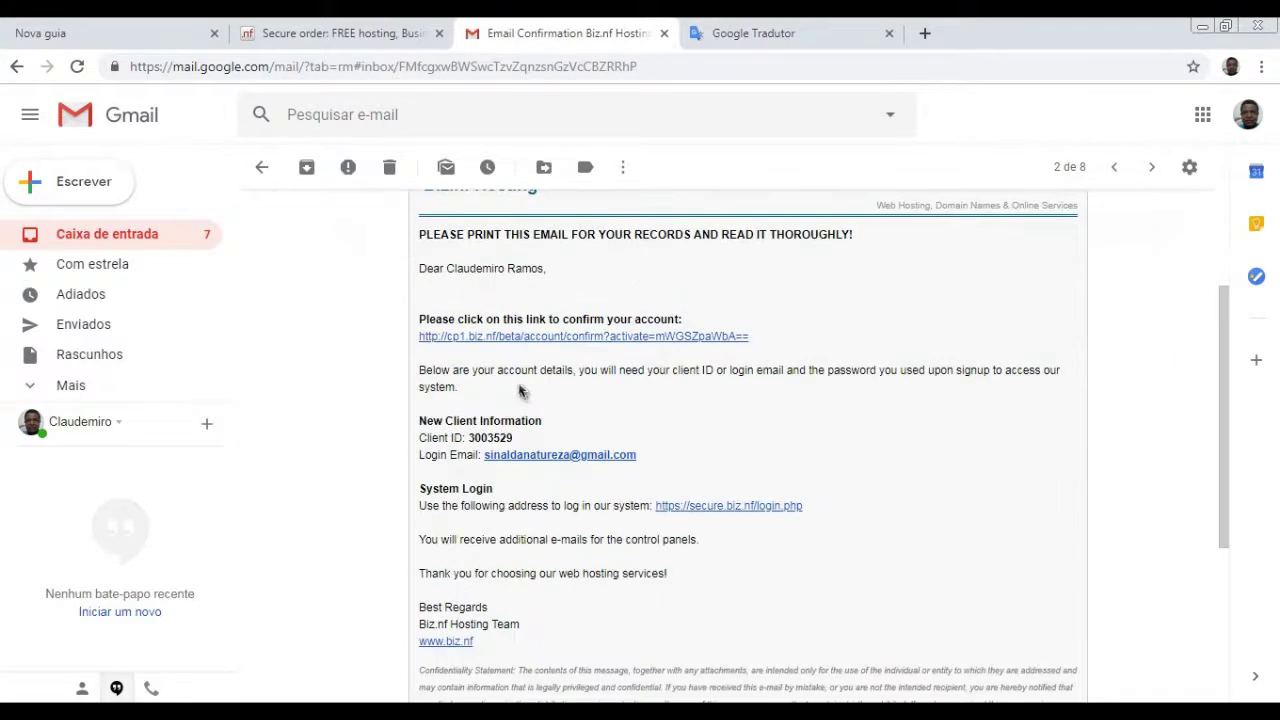
pyautogui.click(575, 340)
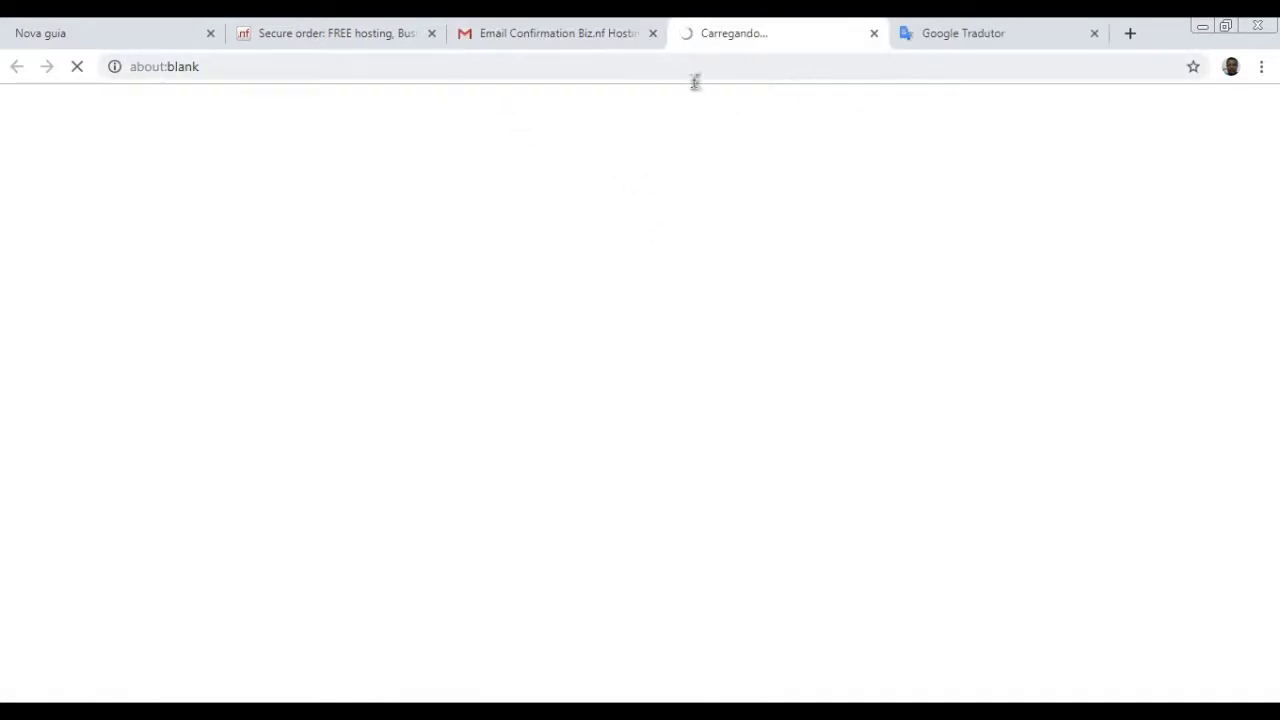
# - Close the Secure order tab and enter selecionandotudo as the new free .co.nf domain name
pyautogui.click(431, 36)
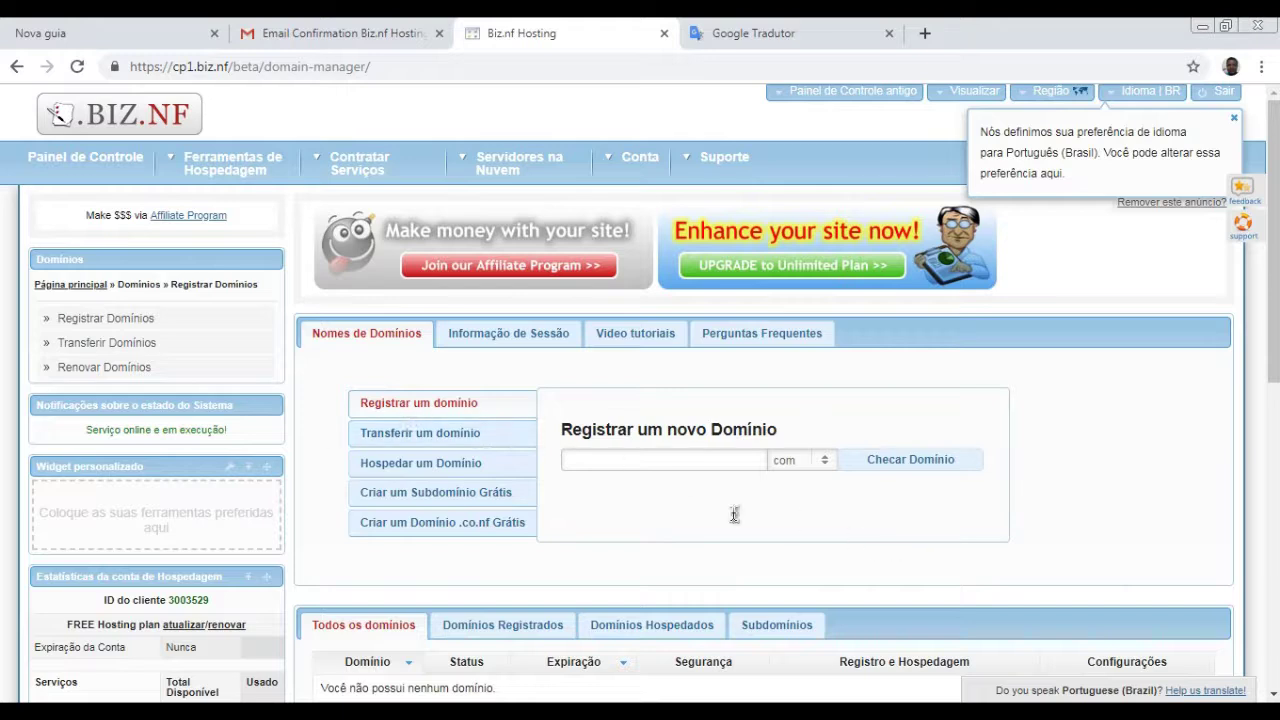
pyautogui.click(560, 463)
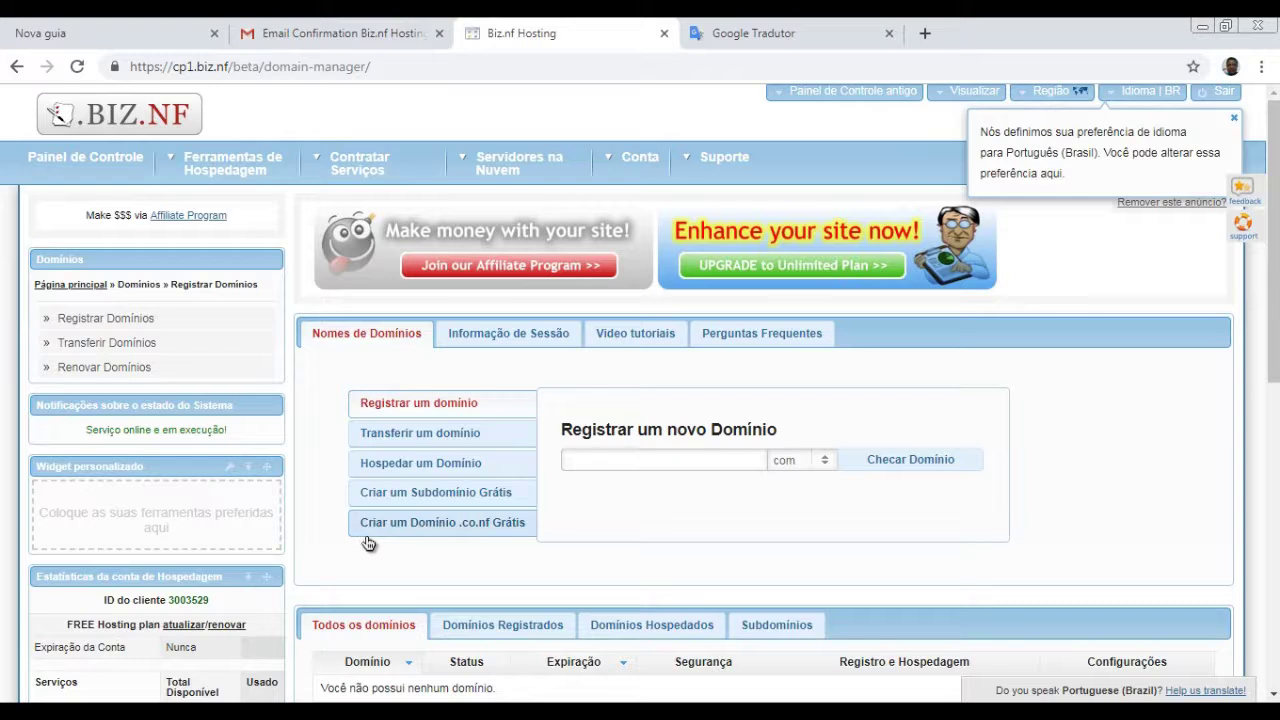
pyautogui.click(450, 533)
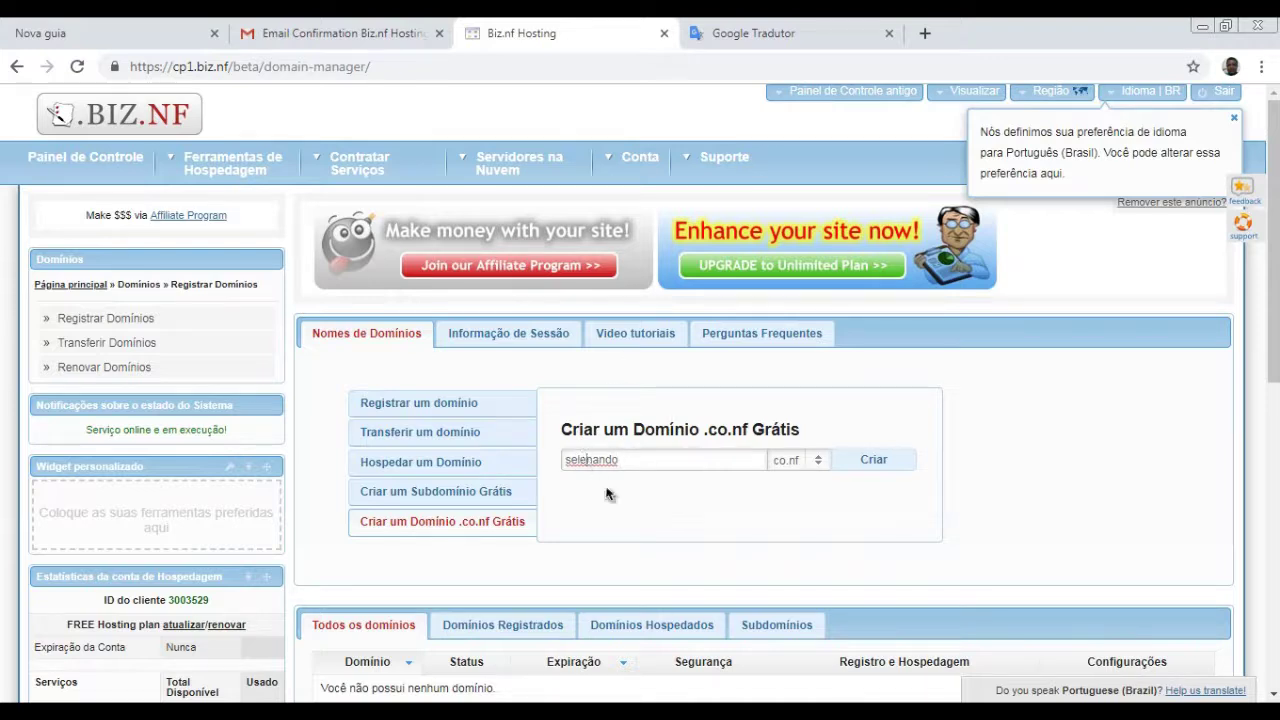
pyautogui.write('cion')
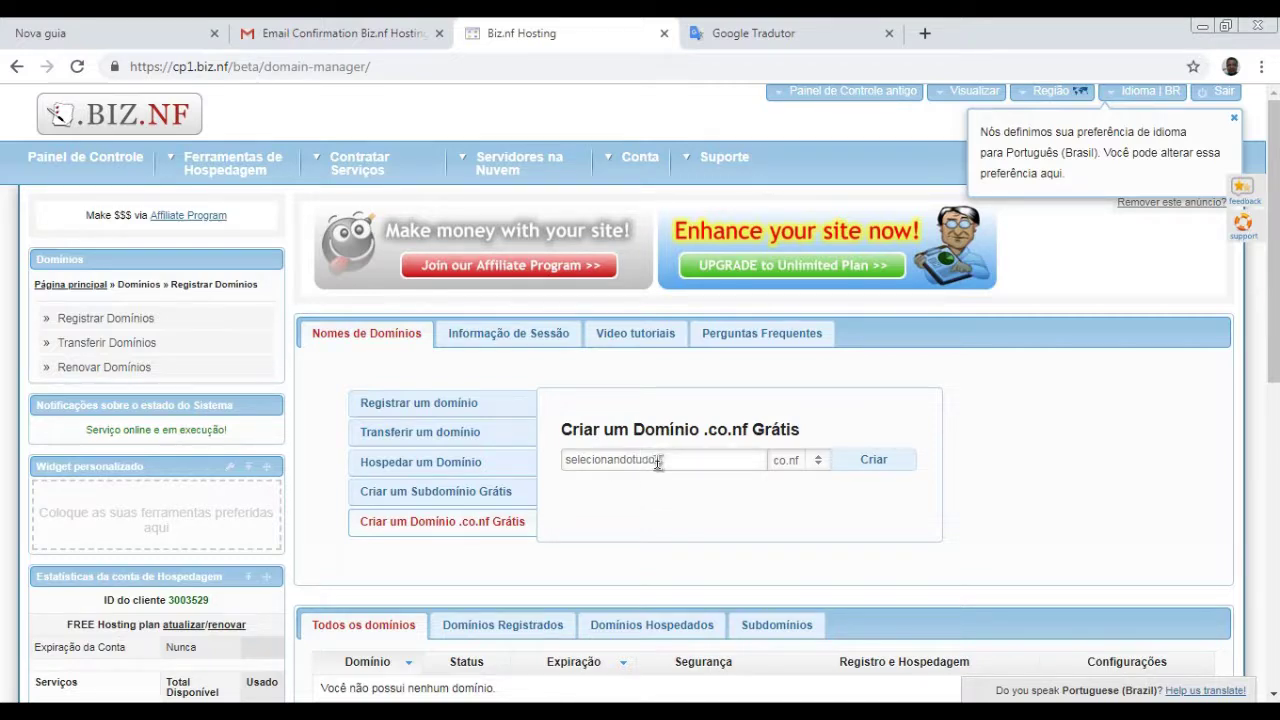
# - Create selecionandotudo.co.nf with Criar, then return to the Ferramentas de Hospedagem home page
pyautogui.click(883, 467)
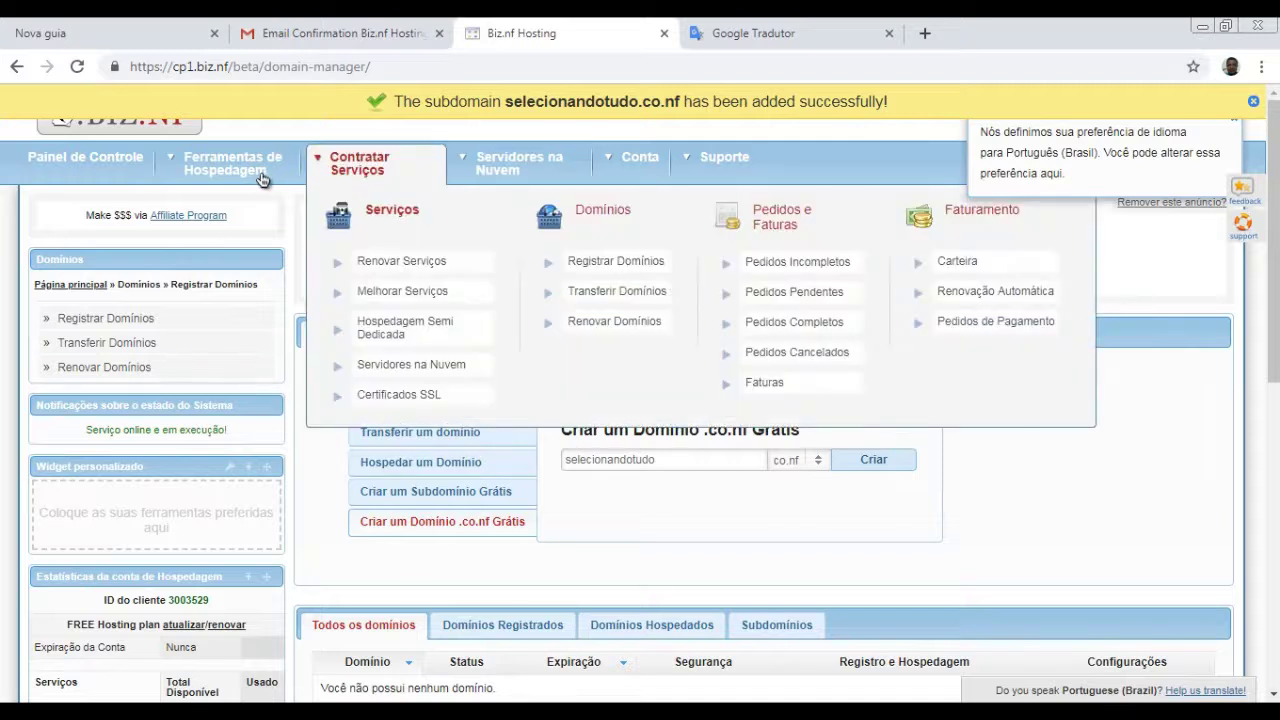
pyautogui.moveTo(214, 148)
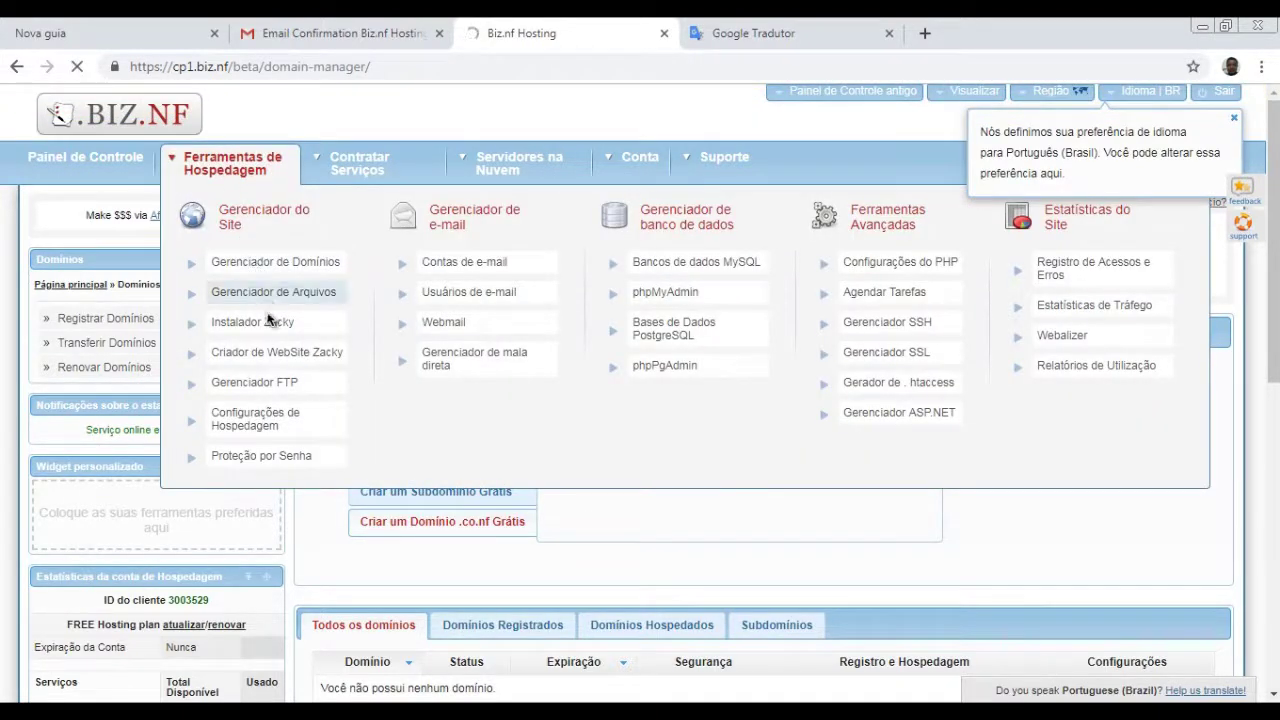
pyautogui.click(228, 166)
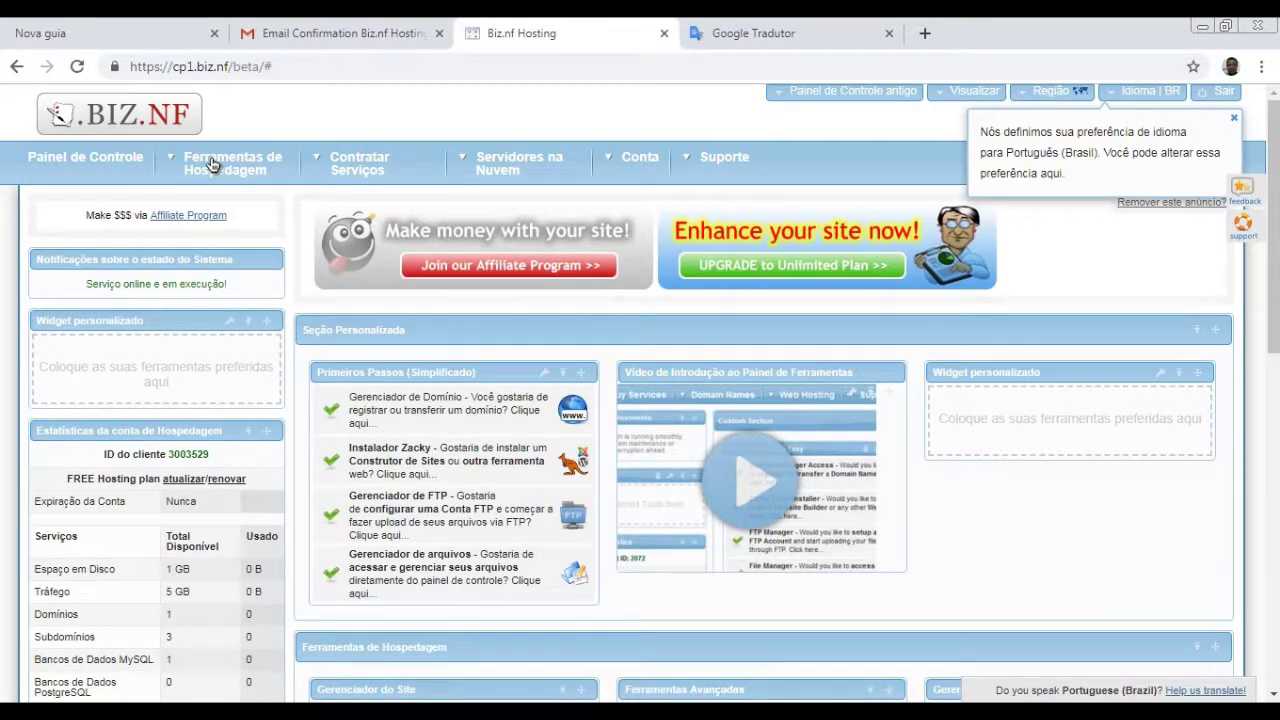
# - Launch the Zacky Installer from the Ferramentas de Hospedagem hosting tools menu
pyautogui.click(265, 165)
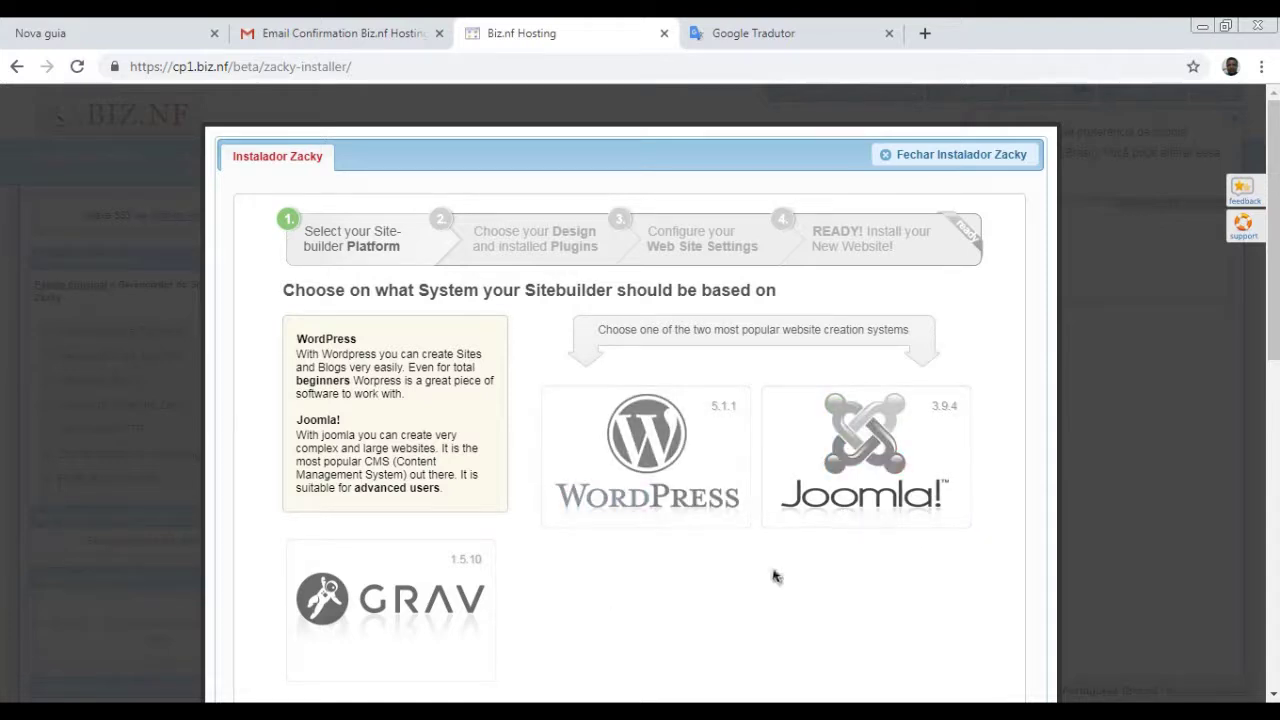
# - Pick WordPress 5.1.1, keeping the default theme and the preselected Classic Editor and WP Super Cache plugins
pyautogui.click(632, 470)
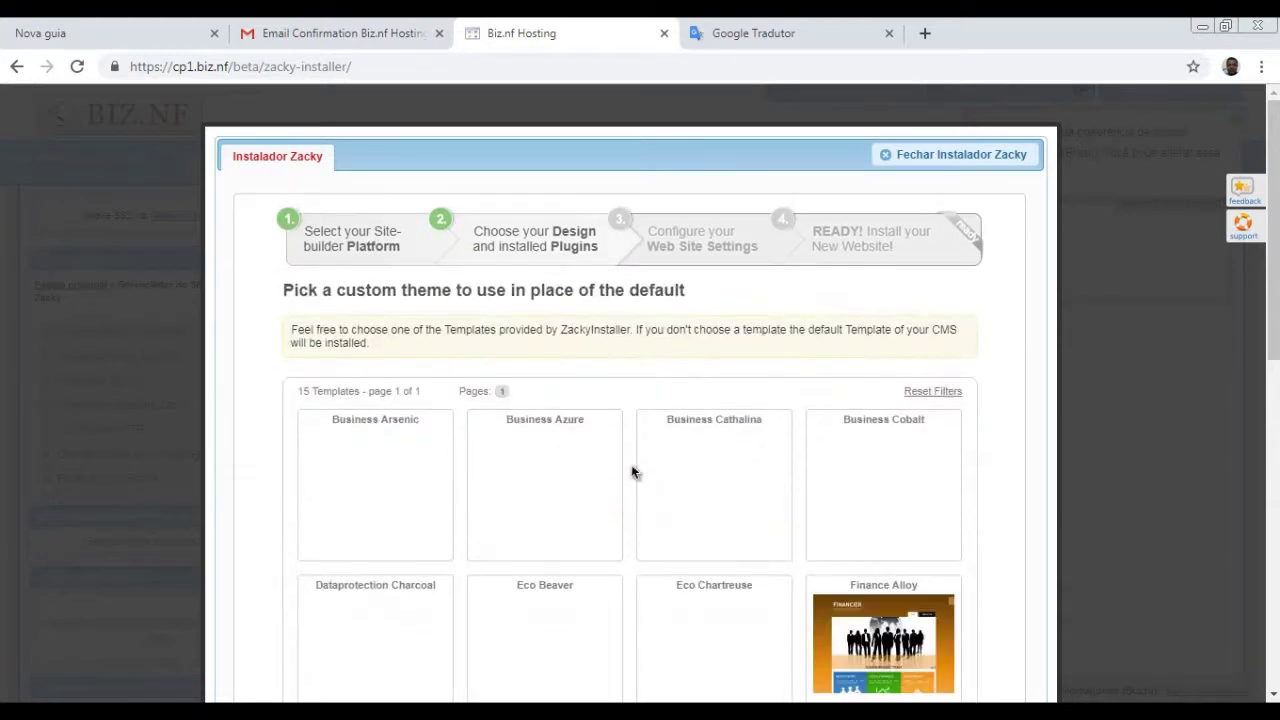
pyautogui.scroll(-1, 607, 484)
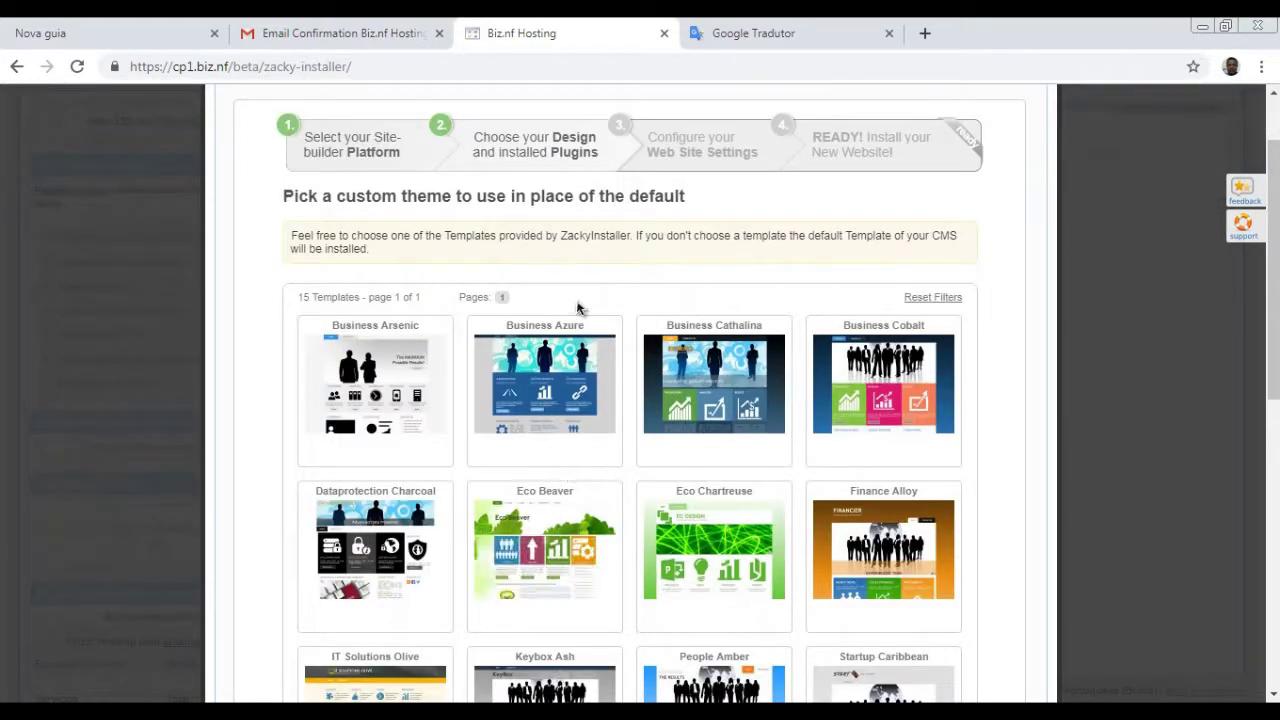
pyautogui.scroll(-2, 794, 503)
pyautogui.scroll(-2, 800, 550)
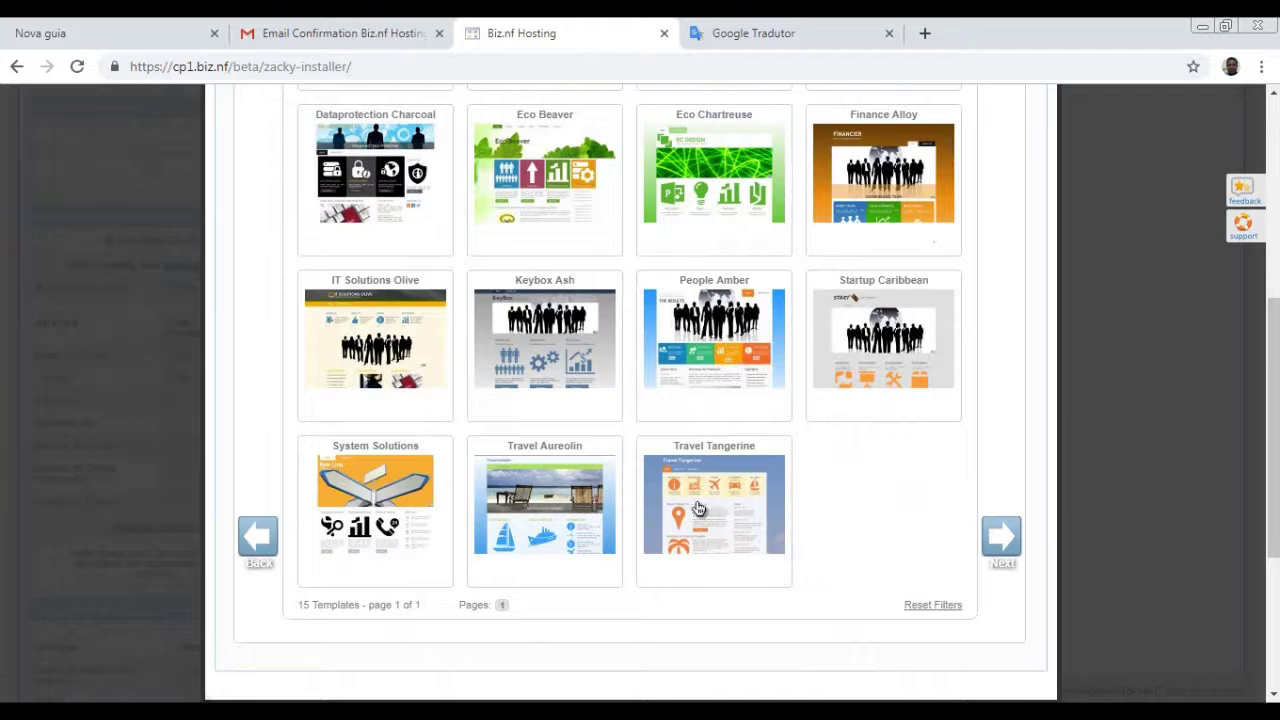
pyautogui.scroll(-1, 640, 491)
pyautogui.scroll(2, 700, 492)
pyautogui.scroll(-1, 770, 496)
pyautogui.scroll(1, 918, 555)
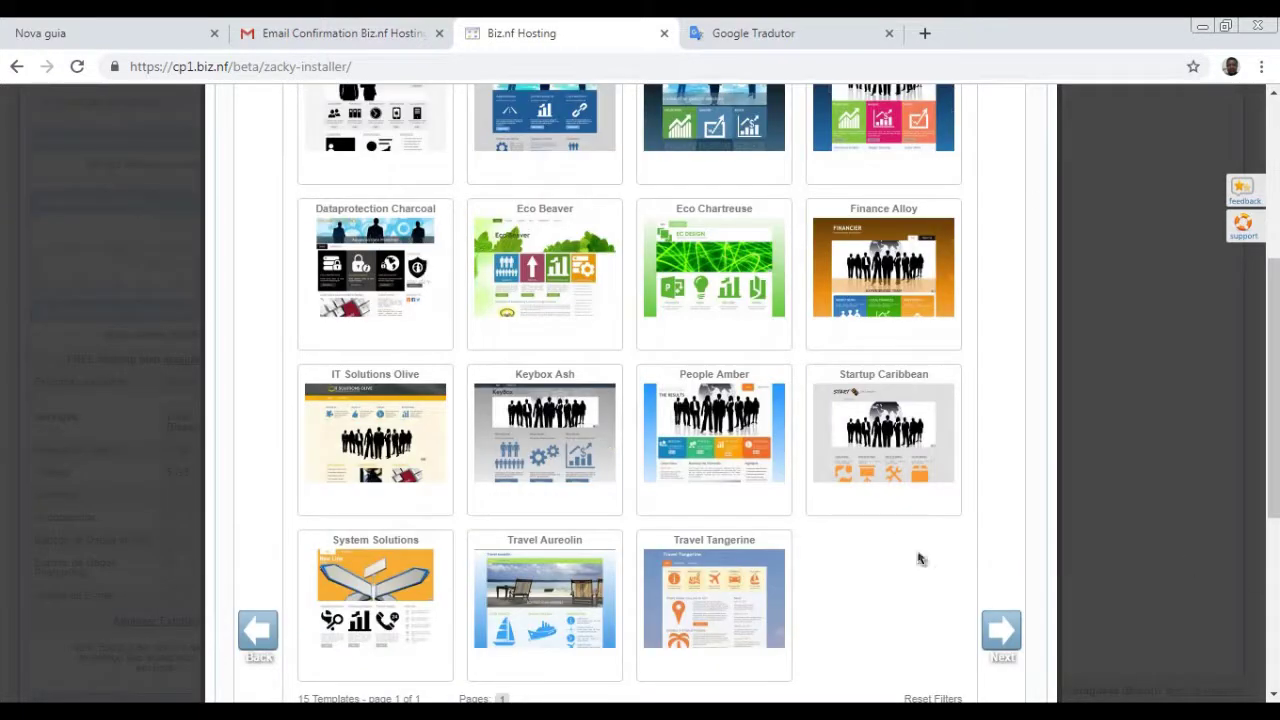
pyautogui.click(1008, 648)
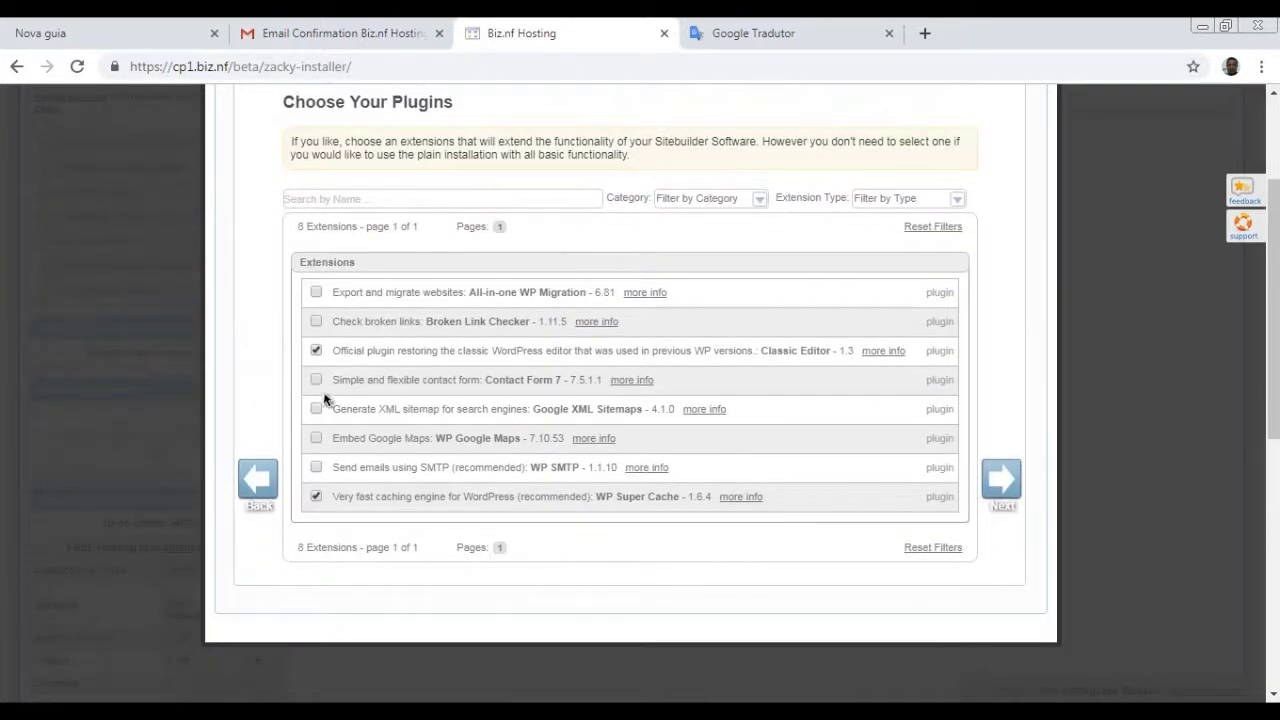
pyautogui.click(1003, 490)
pyautogui.scroll(2, 571, 400)
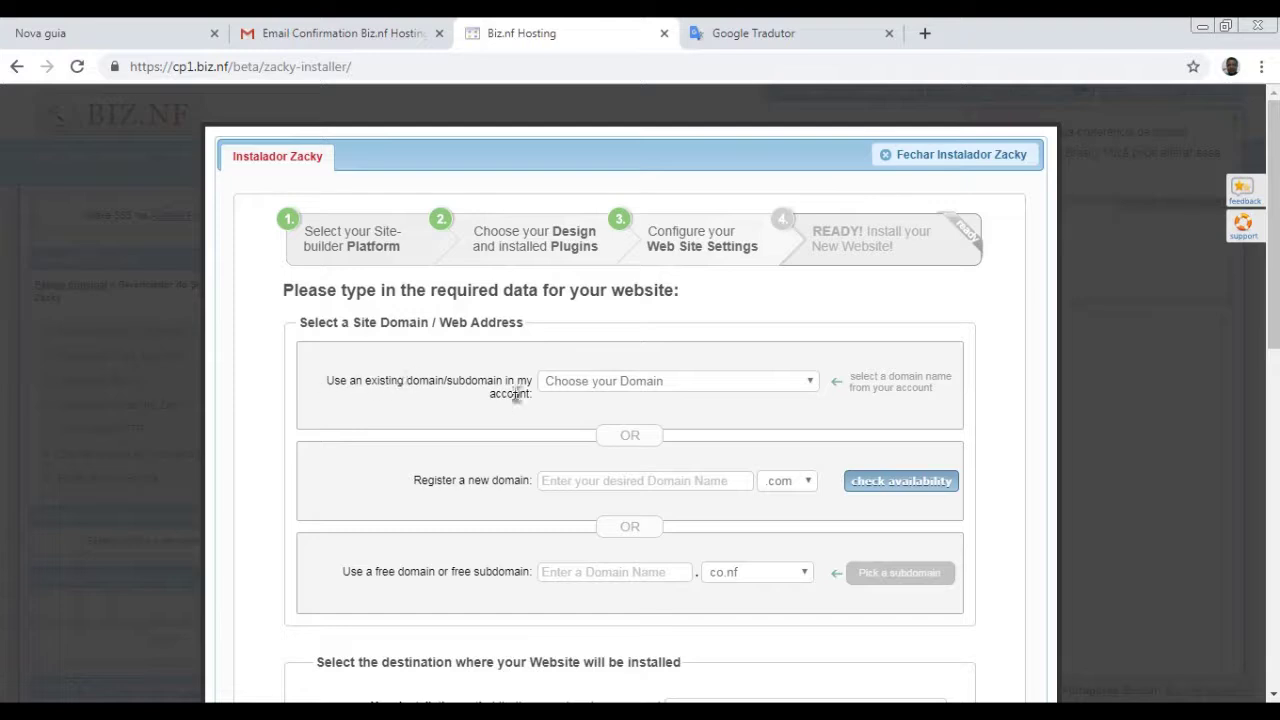
pyautogui.click(812, 383)
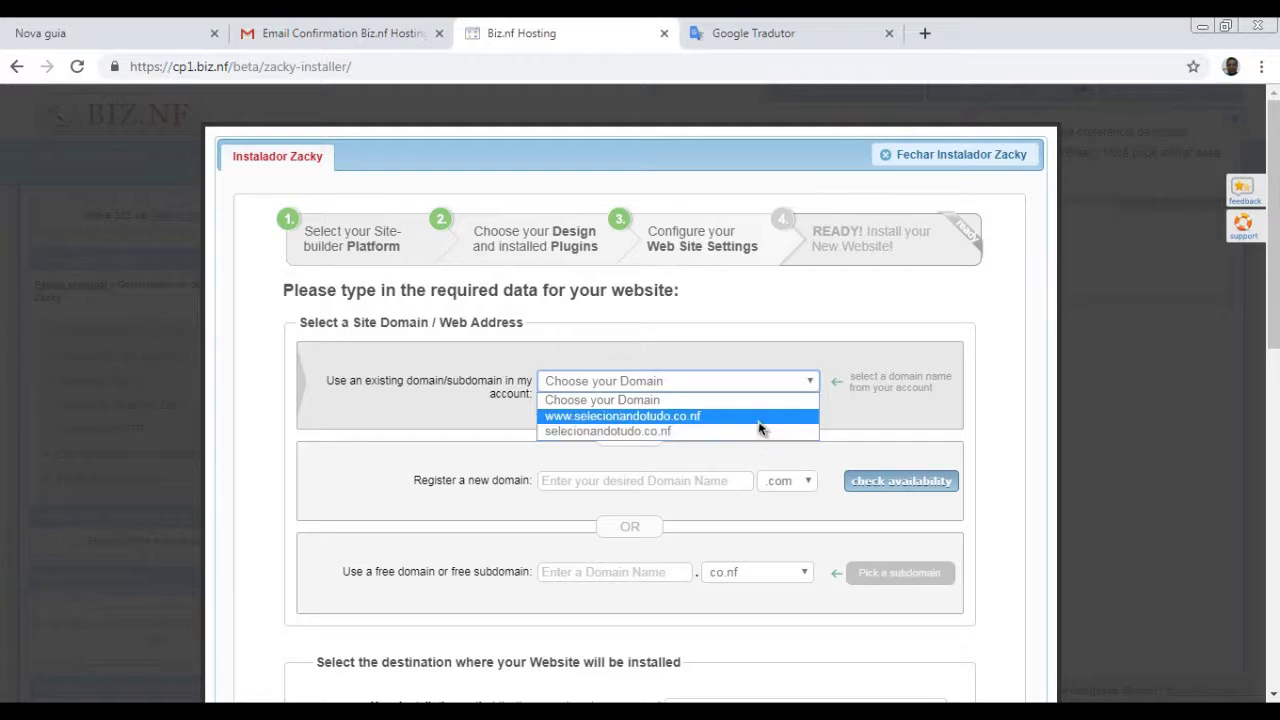
pyautogui.click(758, 420)
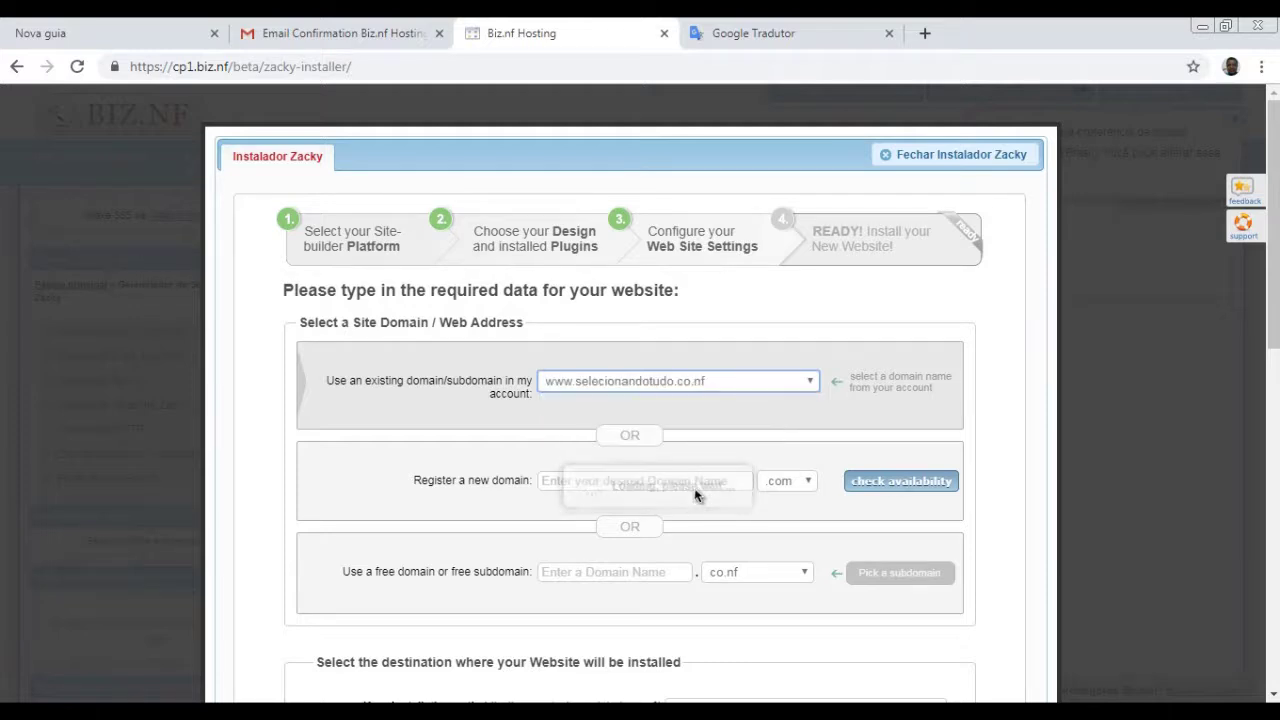
pyautogui.scroll(-1, 860, 538)
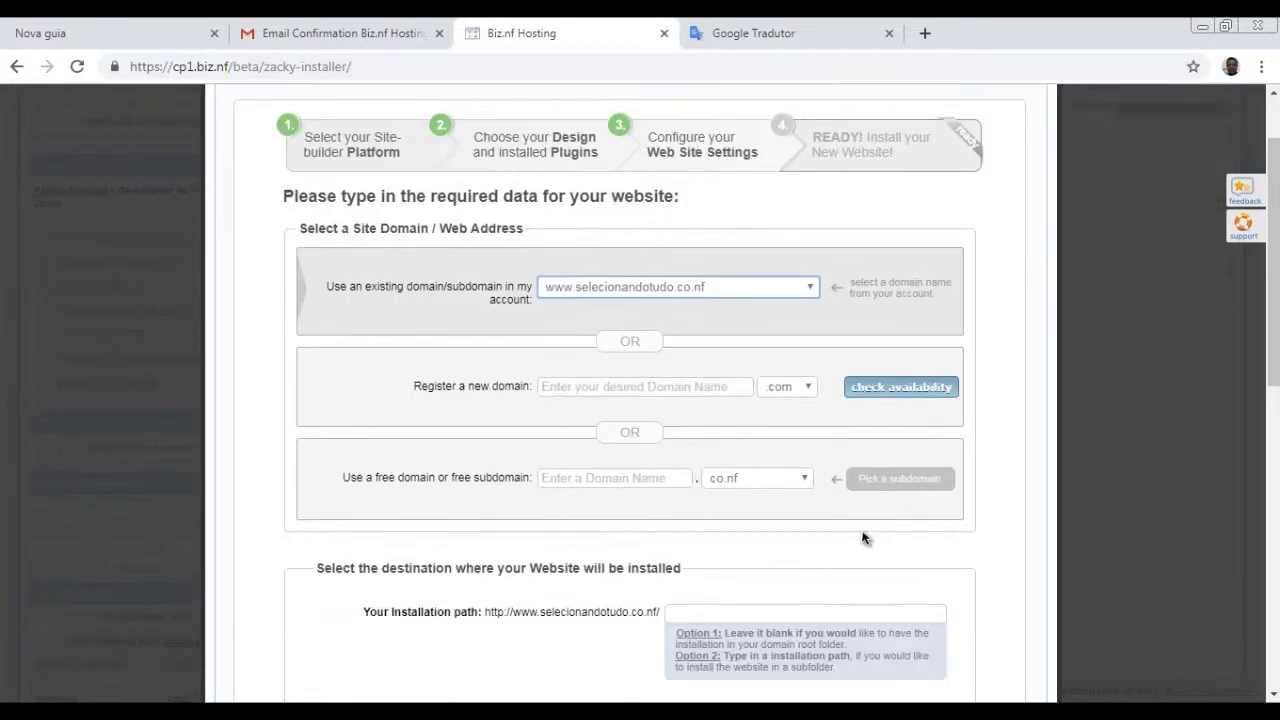
pyautogui.scroll(-2, 831, 484)
pyautogui.scroll(-2, 757, 505)
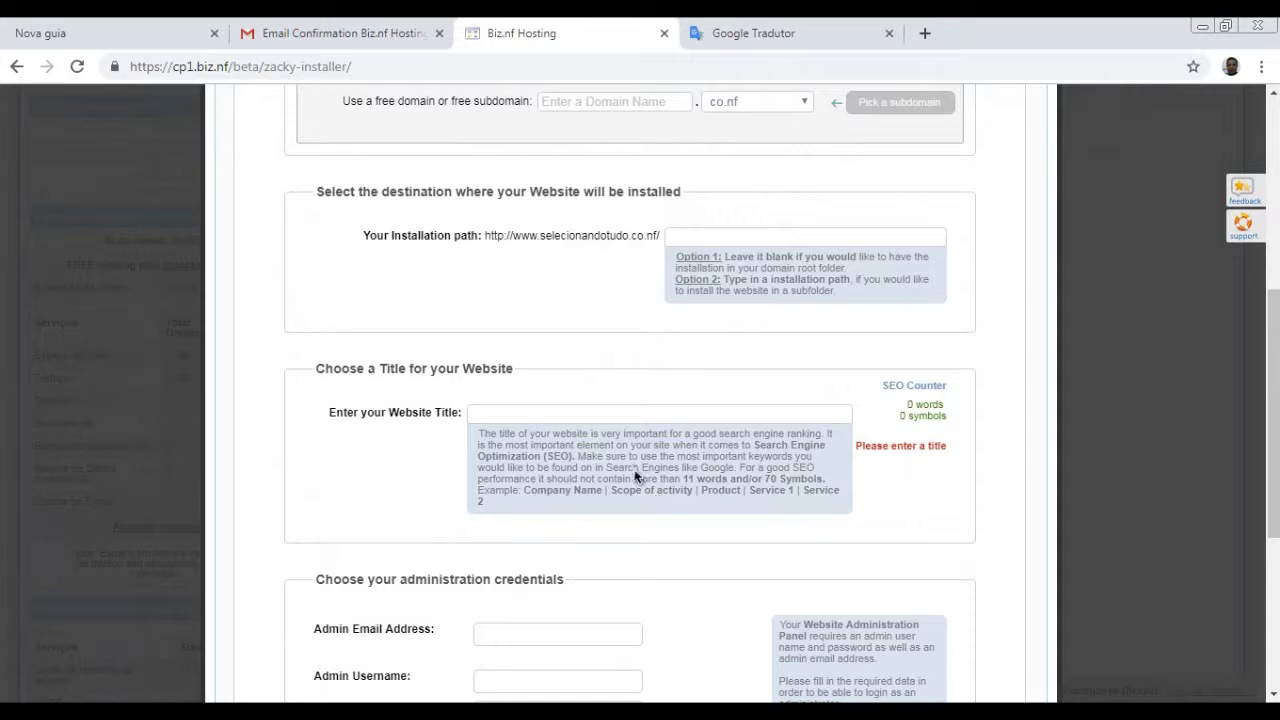
# - Enter 'Selecionando Tudo' as the website title
pyautogui.click(547, 418)
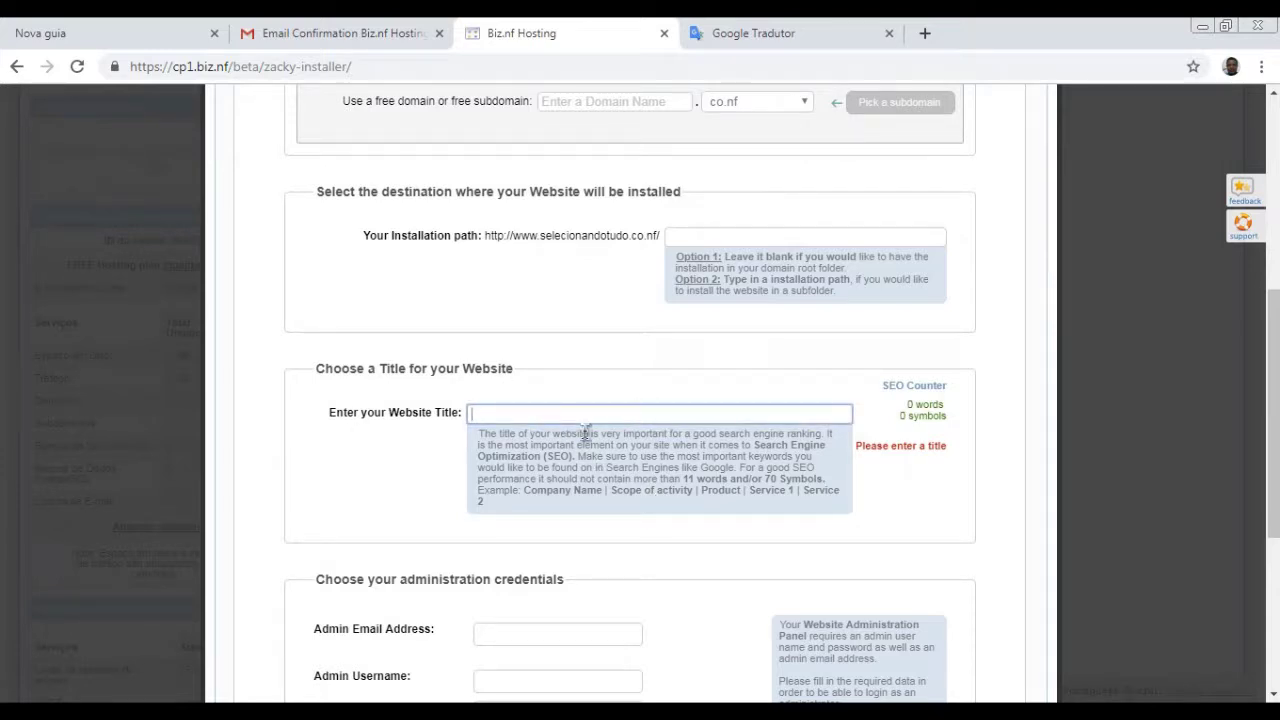
pyautogui.write('Selecinando Tud')
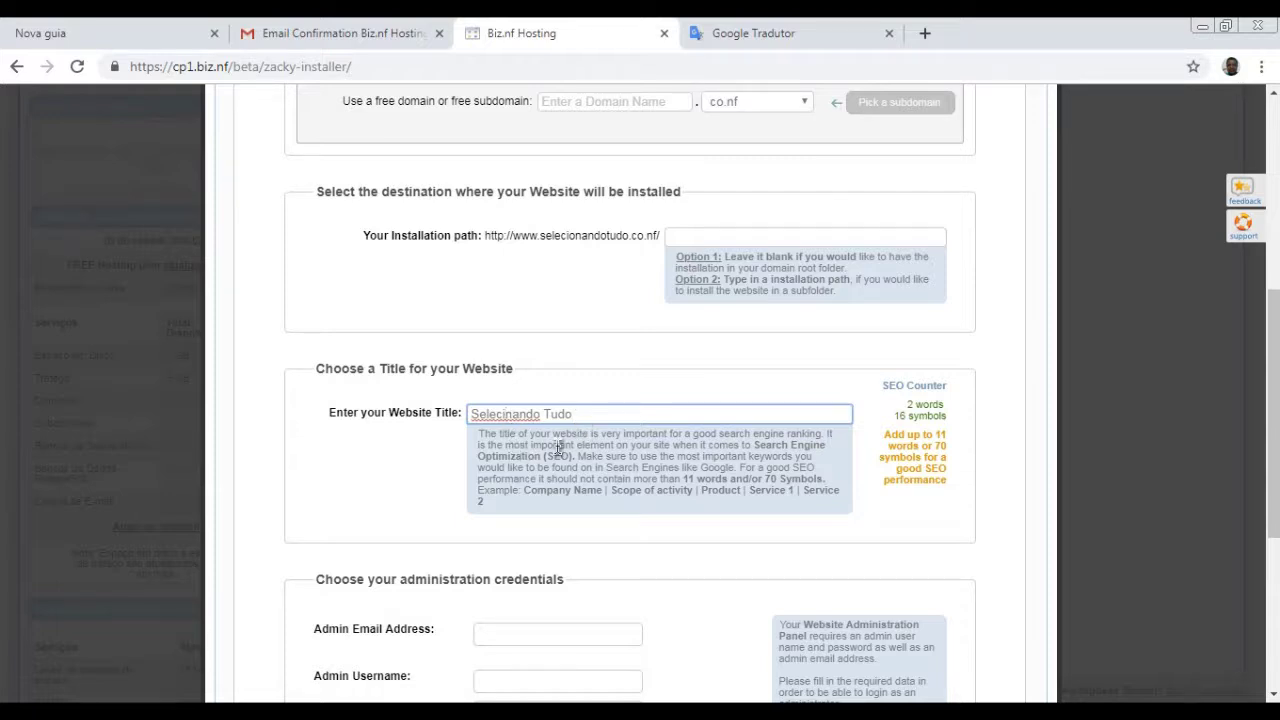
pyautogui.write('o')
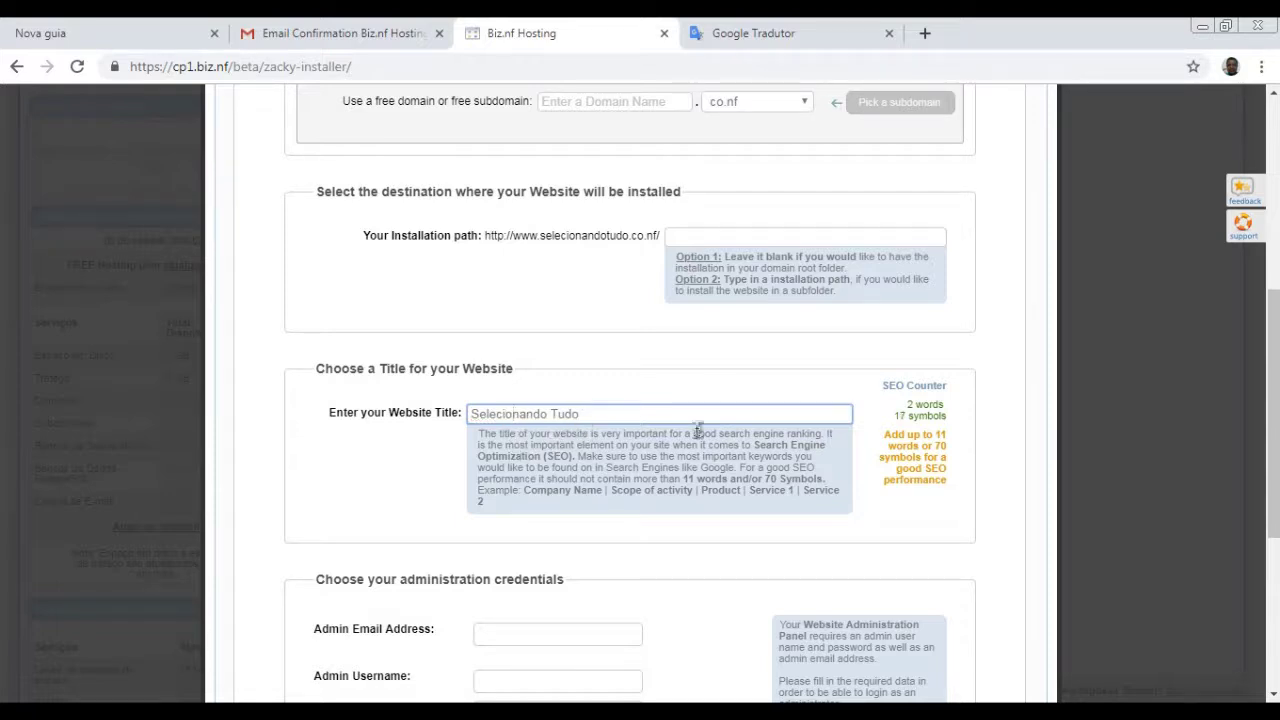
pyautogui.scroll(-1, 580, 520)
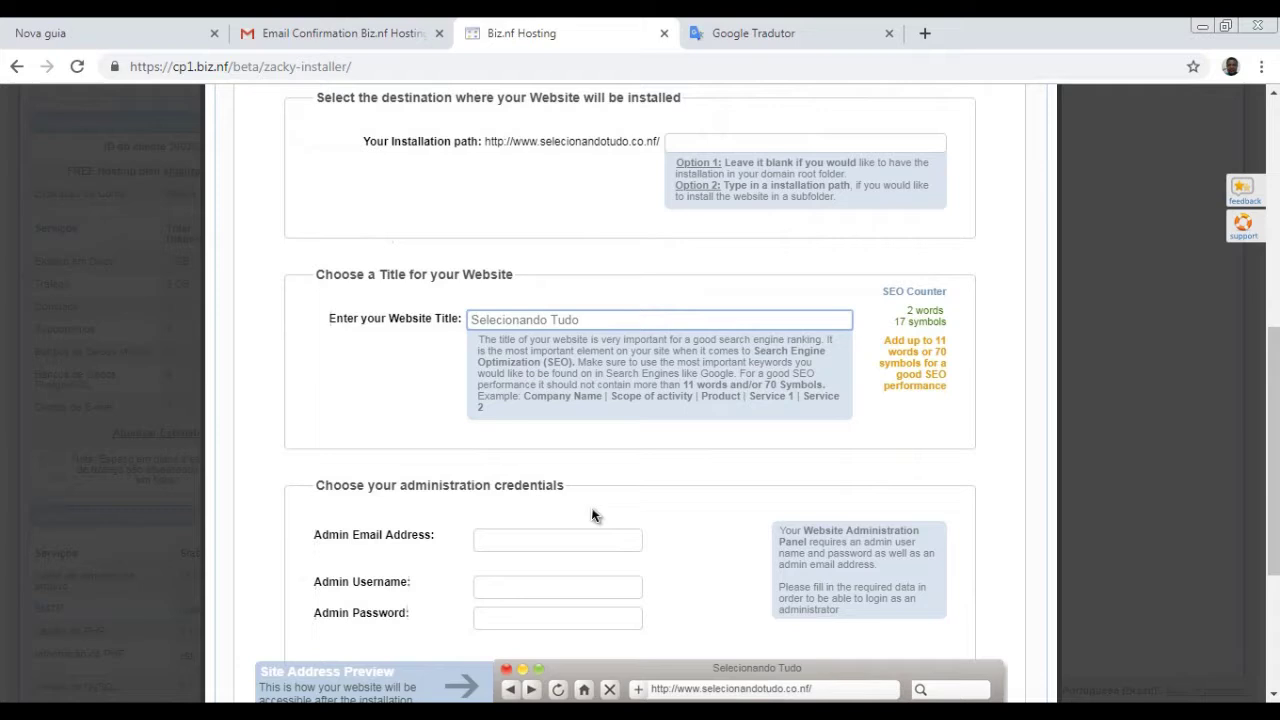
# - Fill in the administrator's e-mail address and admin username
pyautogui.click(503, 540)
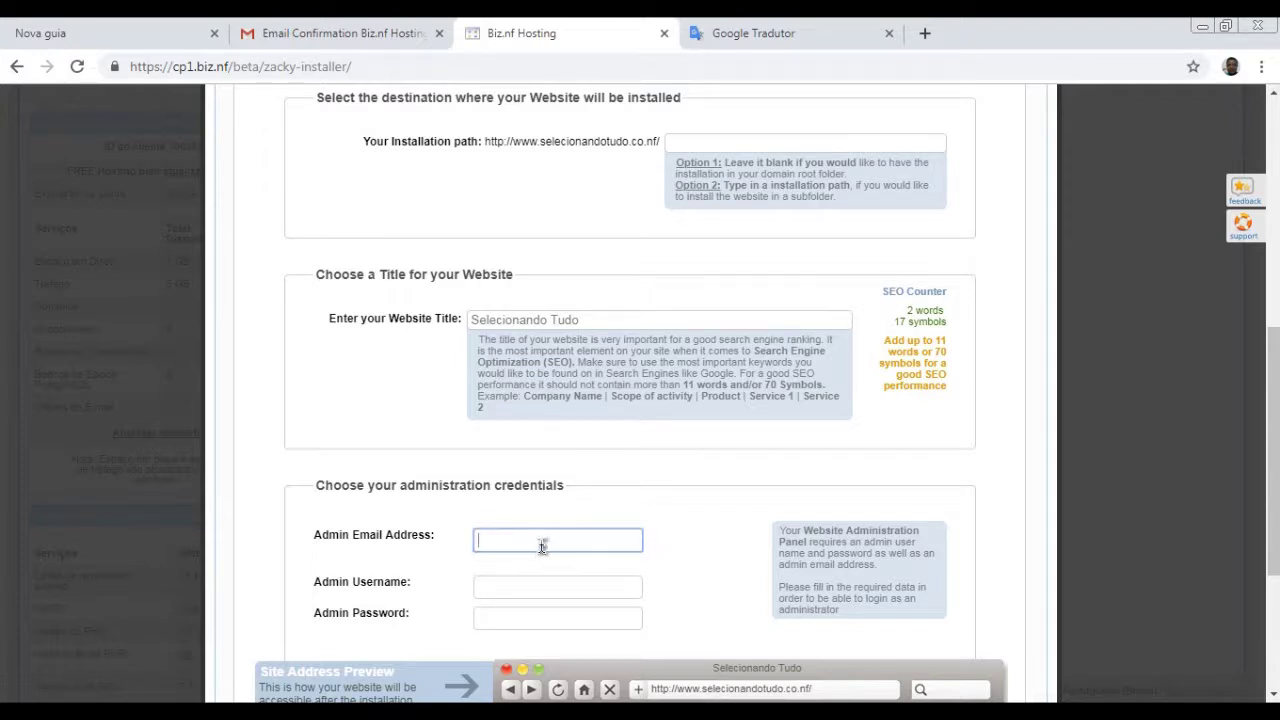
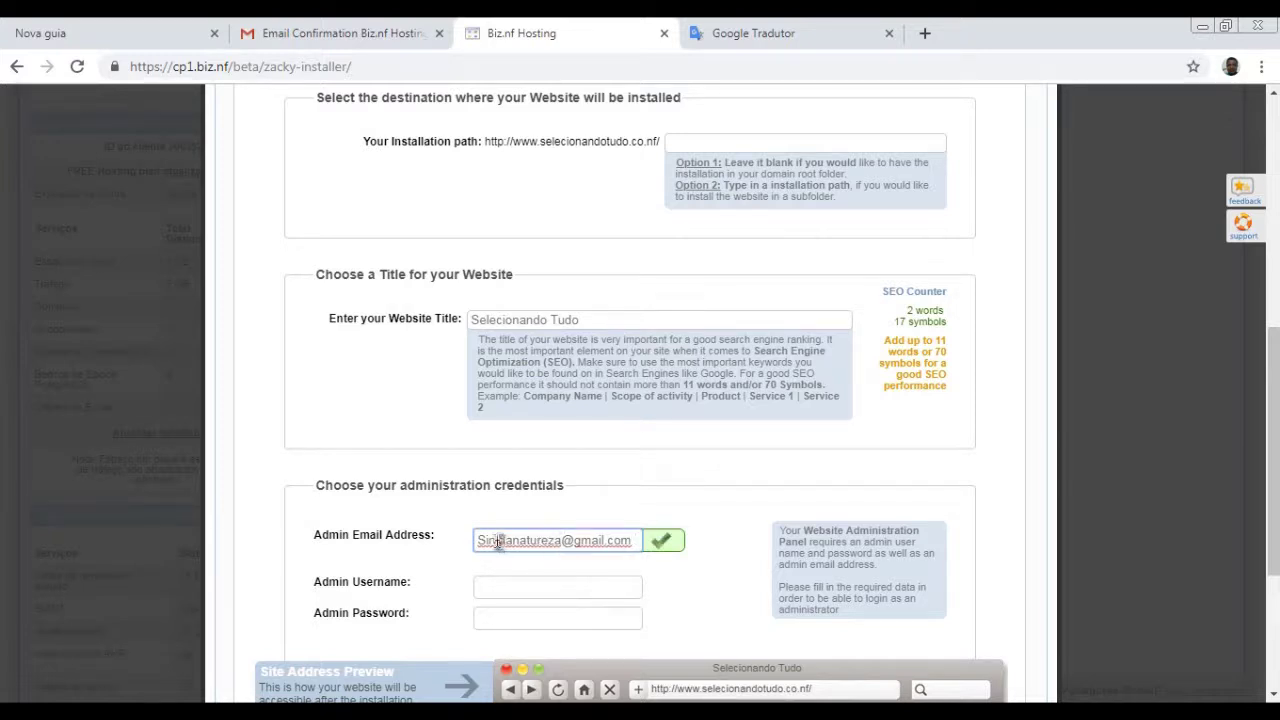
pyautogui.write('a')
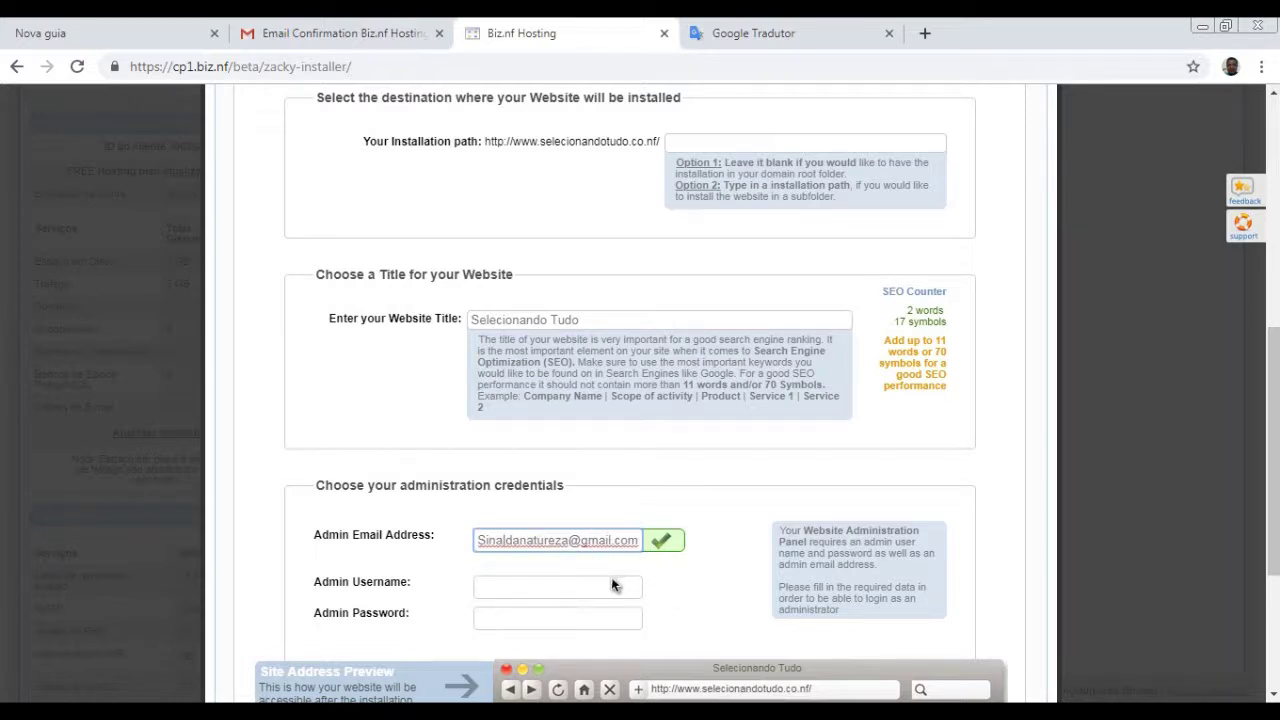
pyautogui.click(551, 592)
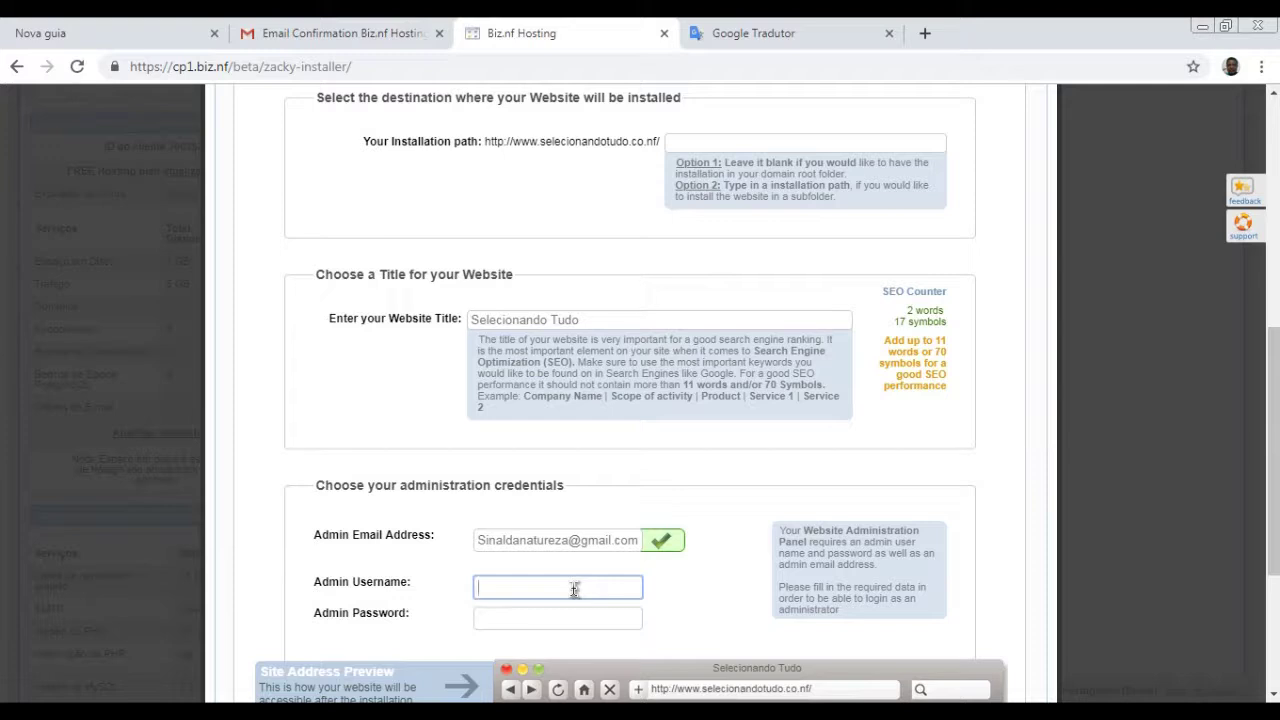
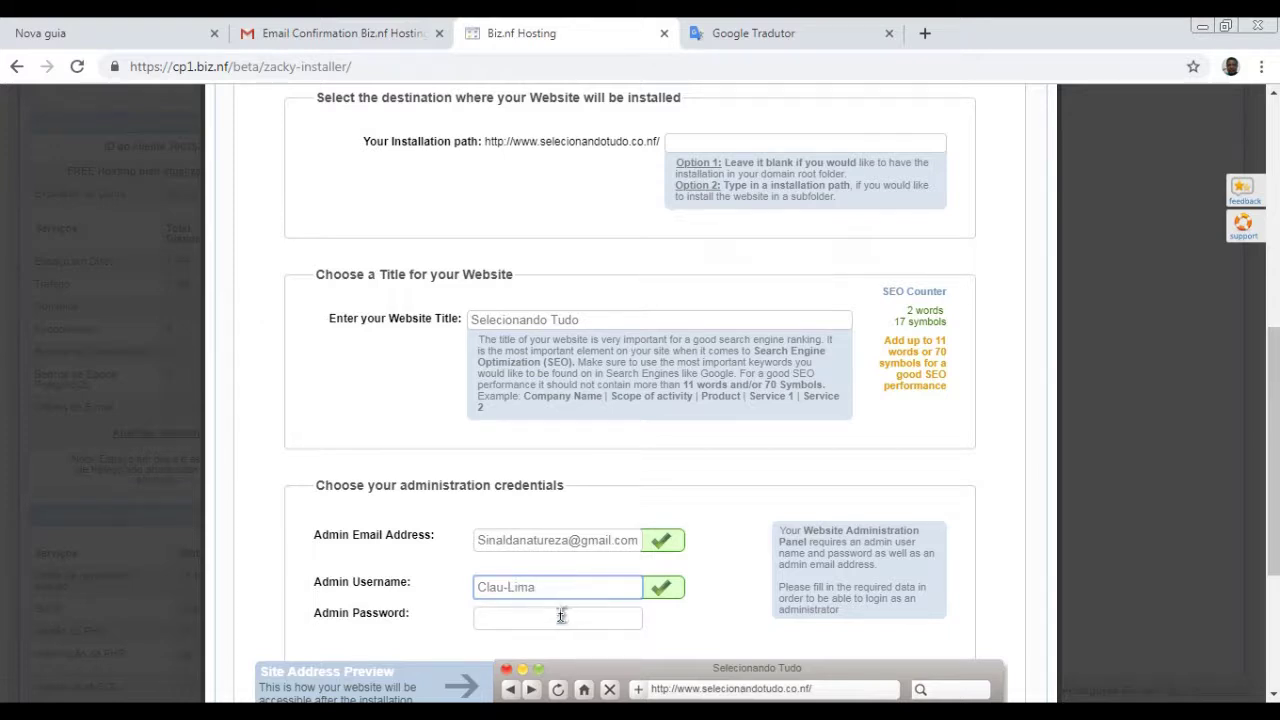
# - Enter a strong admin password rated Great, dismissing the browser's saved-password suggestions
pyautogui.click(560, 616)
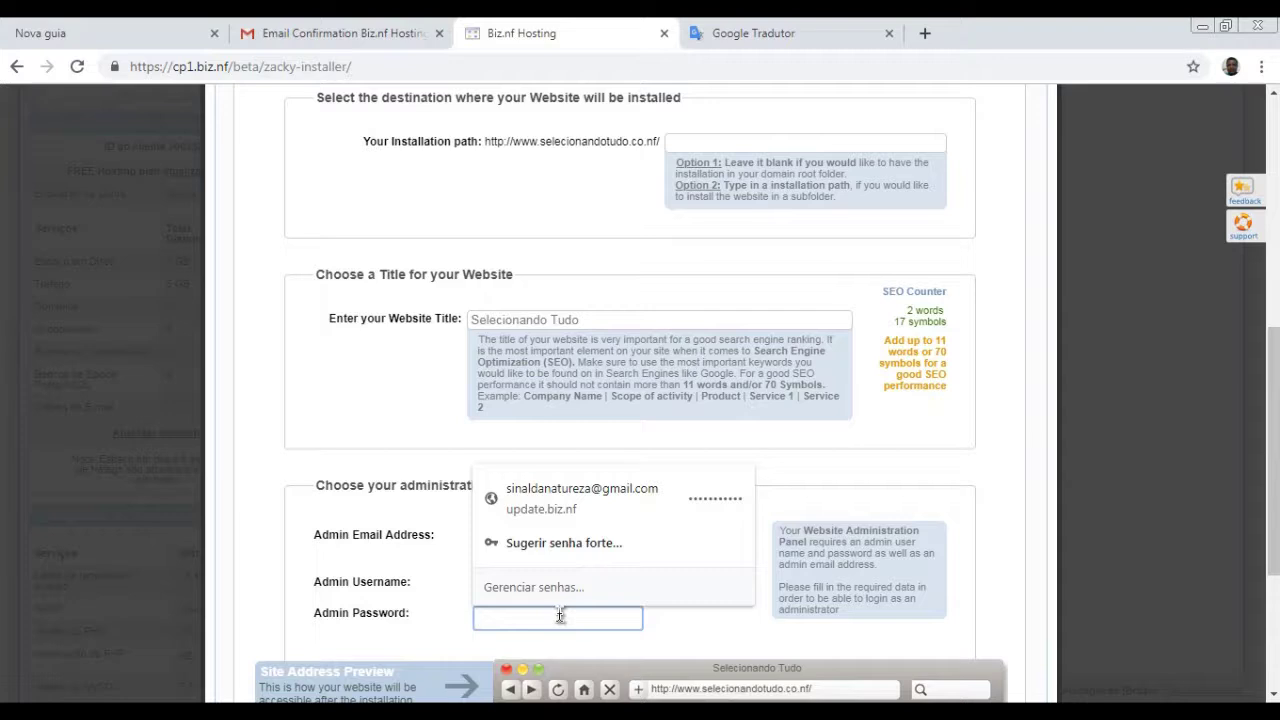
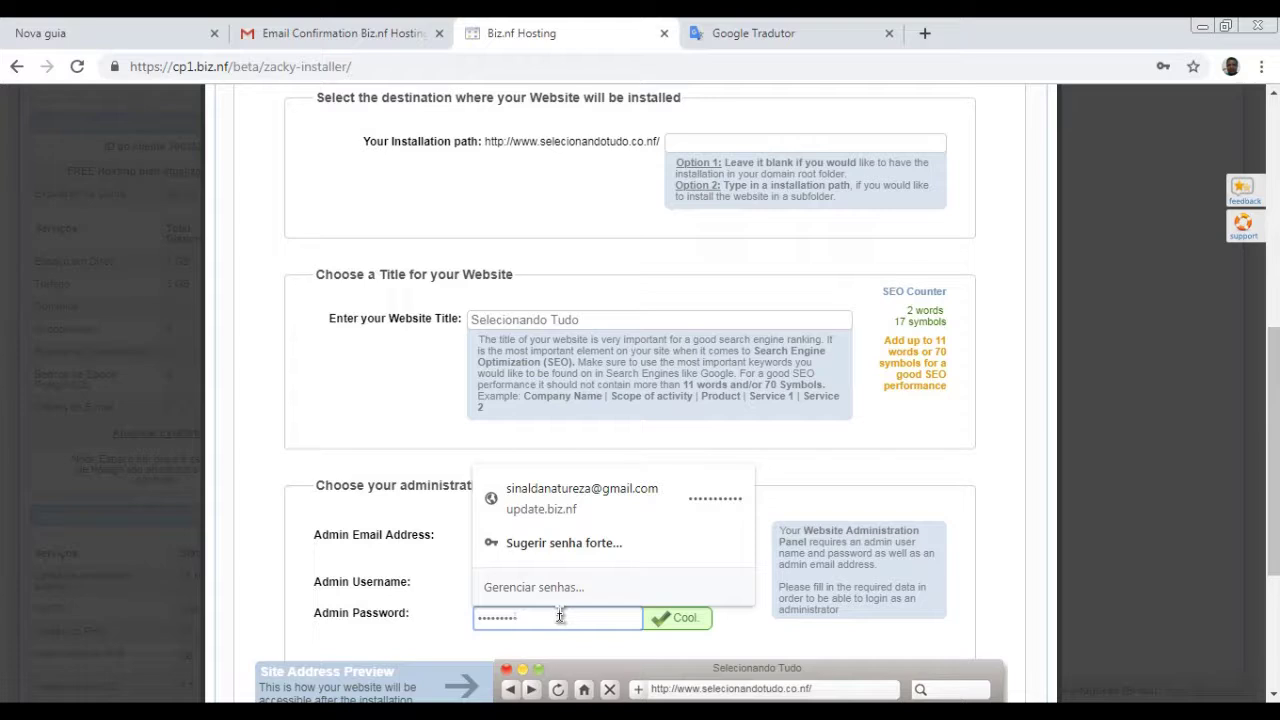
pyautogui.scroll(-2, 819, 490)
pyautogui.scroll(1, 819, 490)
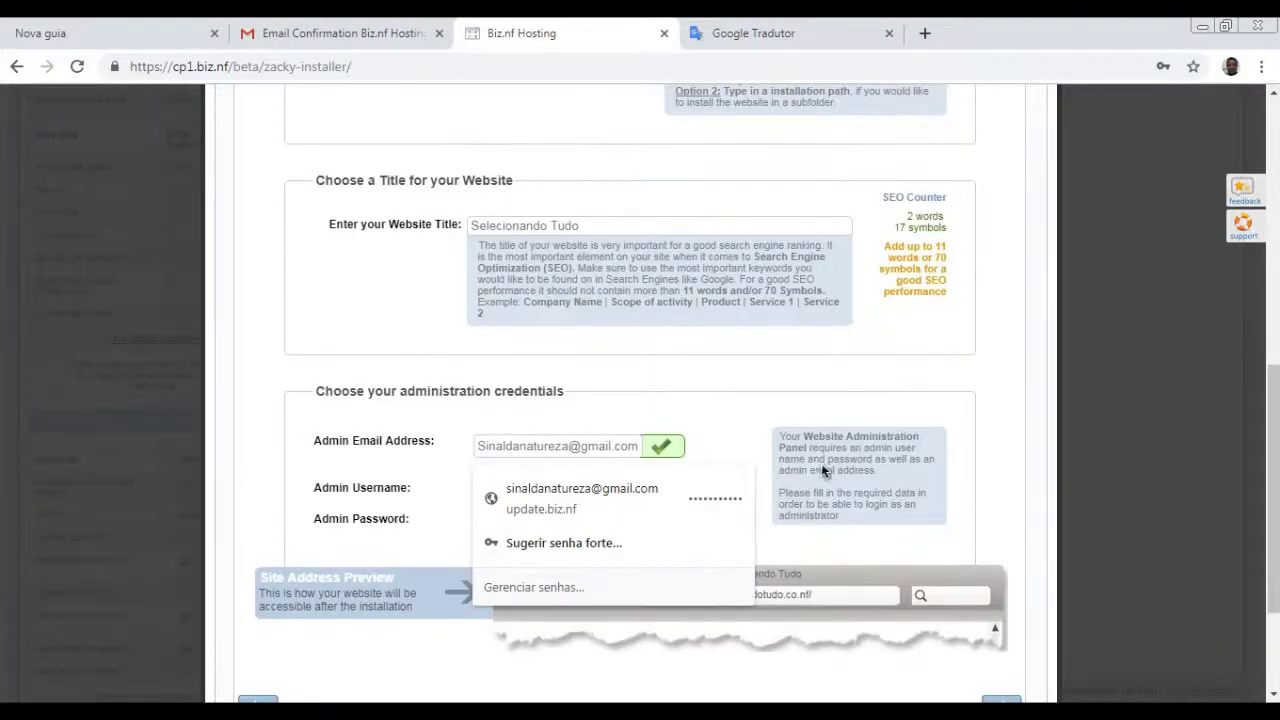
pyautogui.click(803, 556)
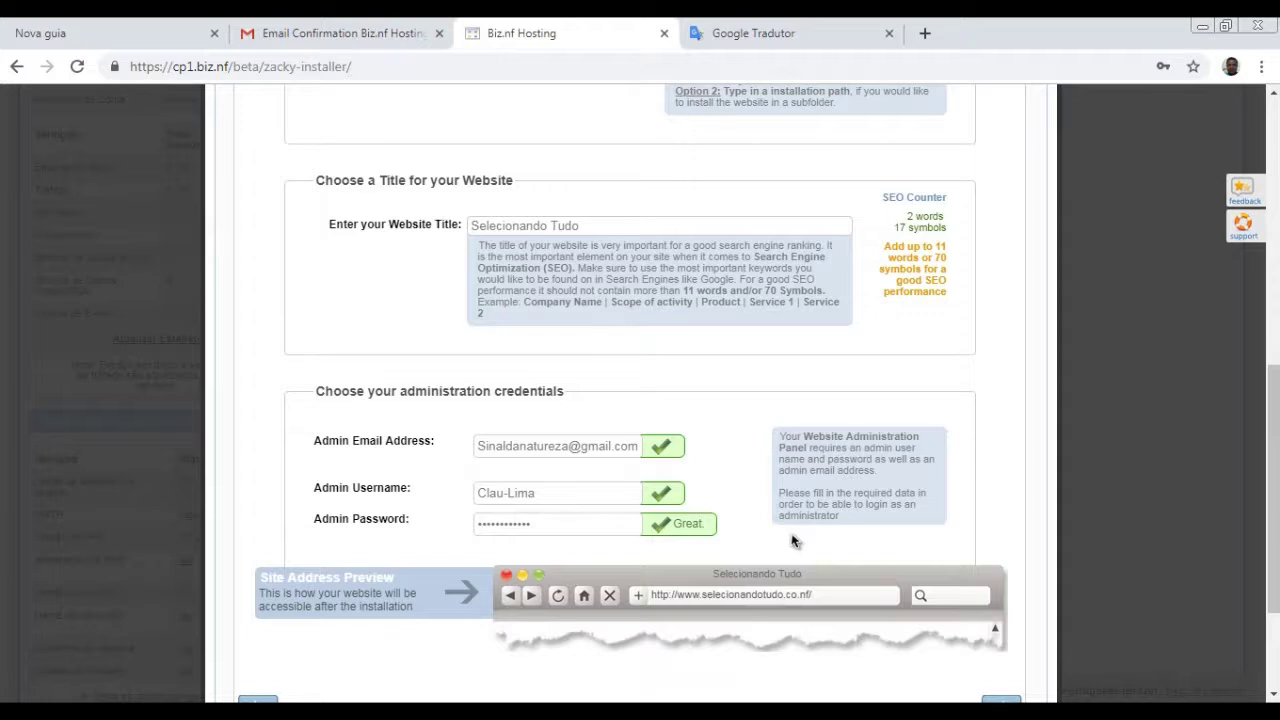
pyautogui.scroll(1, 848, 463)
pyautogui.scroll(-3, 882, 475)
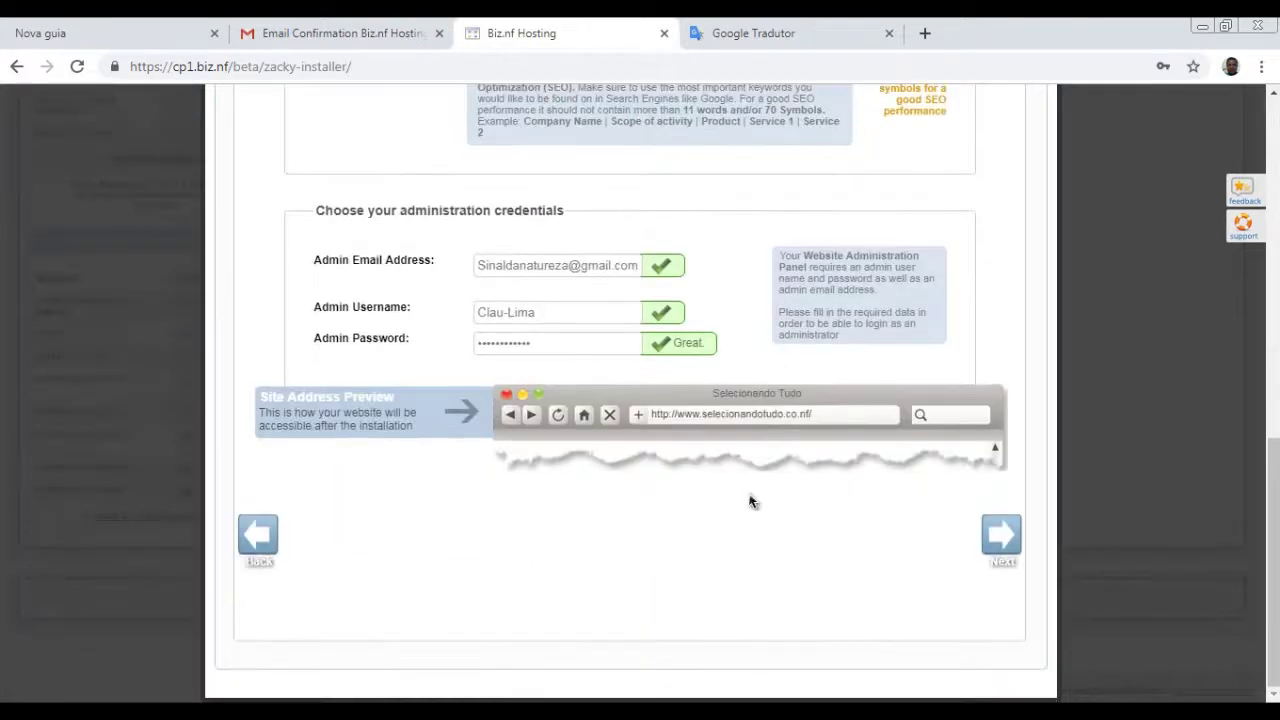
# - Review the installation summary and install WordPress on selecionandotudo.co.nf
pyautogui.click(1003, 546)
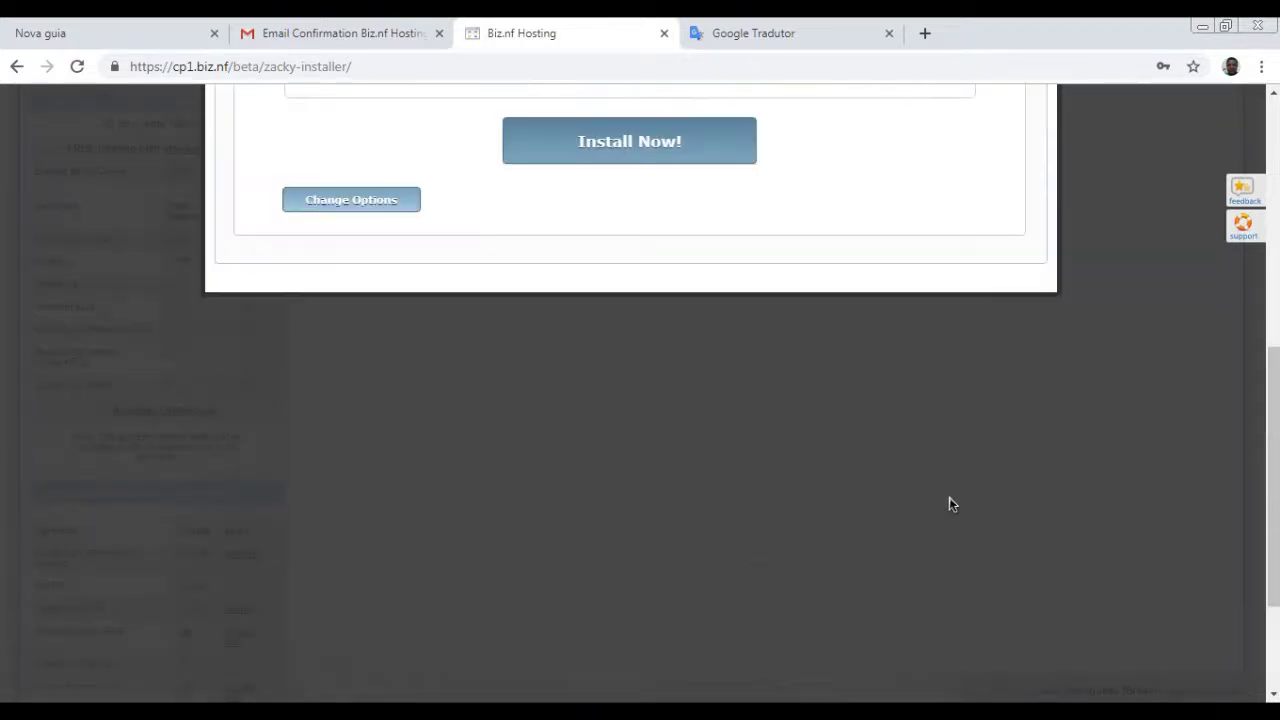
pyautogui.scroll(2, 940, 500)
pyautogui.scroll(-1, 805, 505)
pyautogui.scroll(1, 363, 349)
pyautogui.scroll(-2, 370, 403)
pyautogui.click(647, 150)
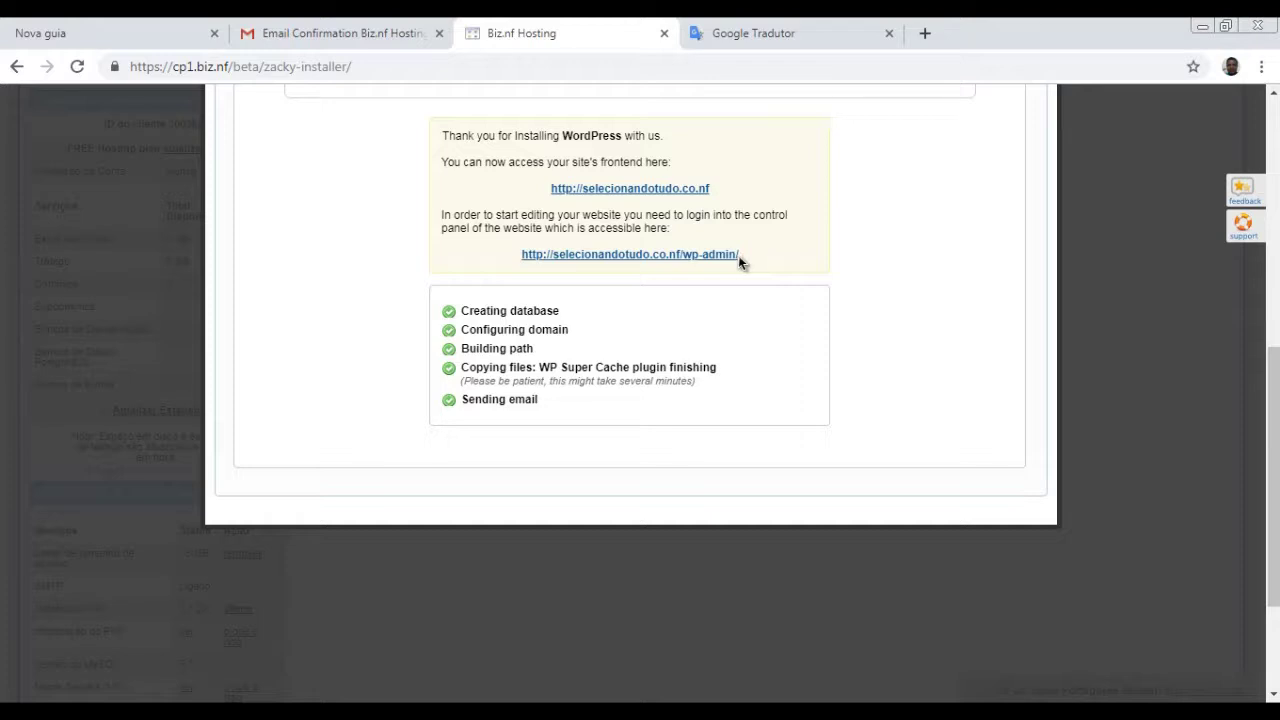
# - Copy the wp-admin control panel address from the finished installation page
pyautogui.moveTo(741, 257); pyautogui.dragTo(531, 260)
pyautogui.hotkey('ctrl', 'c')
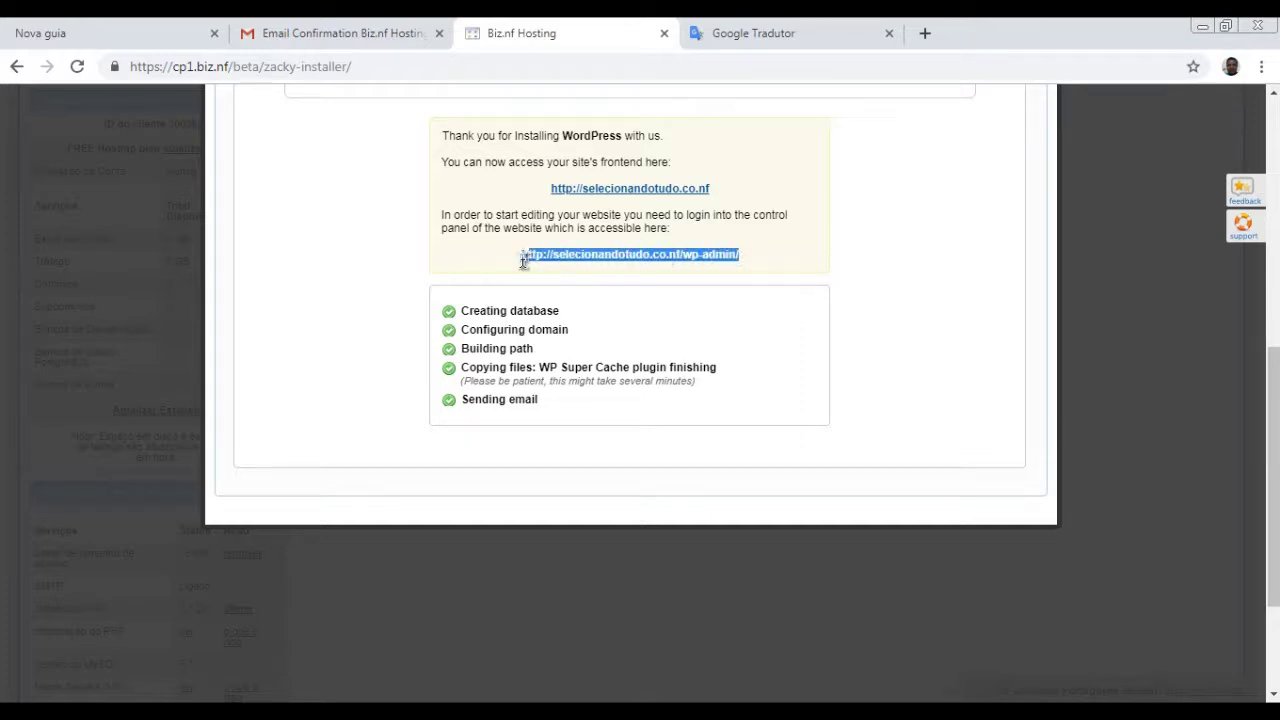
pyautogui.rightClick(584, 256)
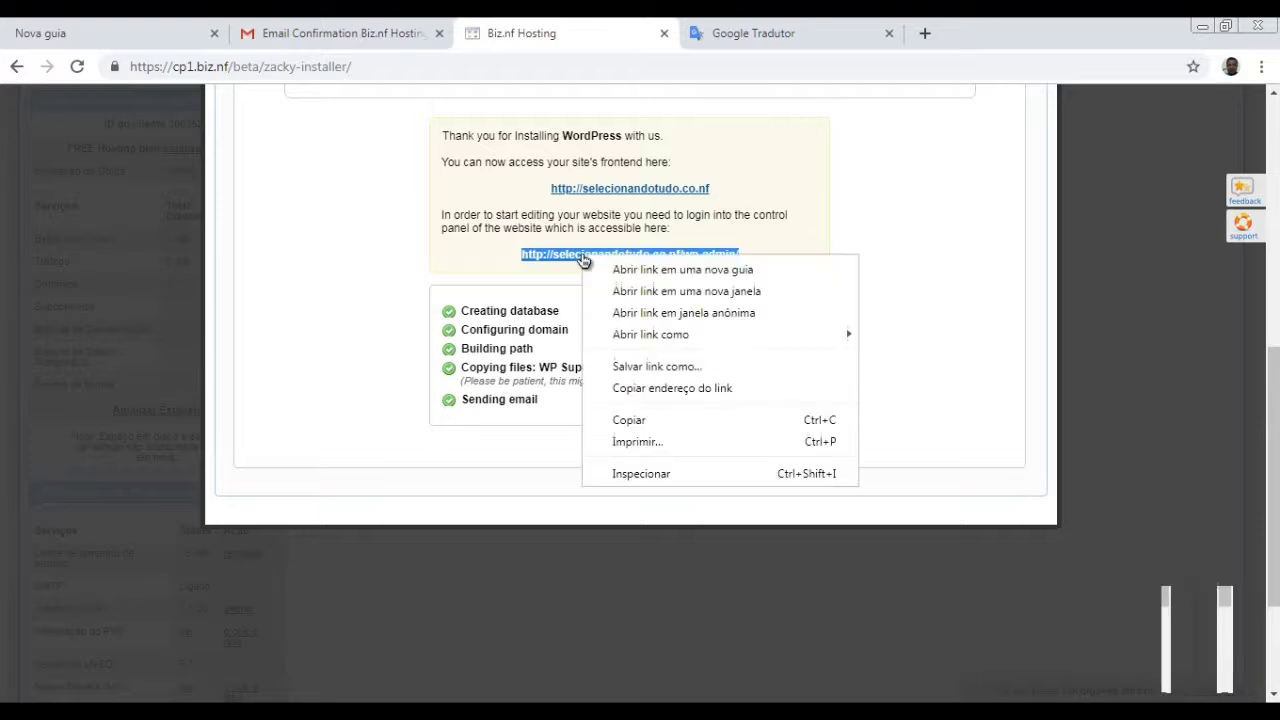
pyautogui.moveTo(695, 338)
pyautogui.click(806, 253)
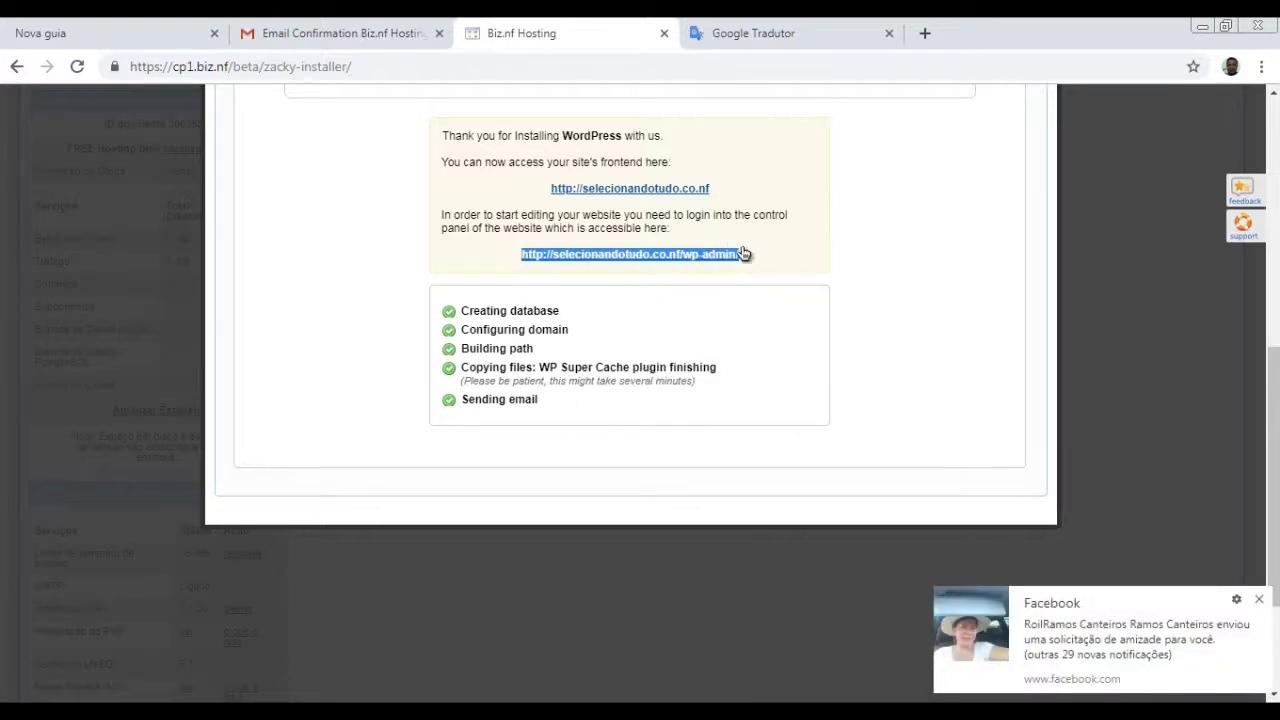
# - Load the copied wp-admin address in a new tab and begin entering the admin username
pyautogui.click(922, 36)
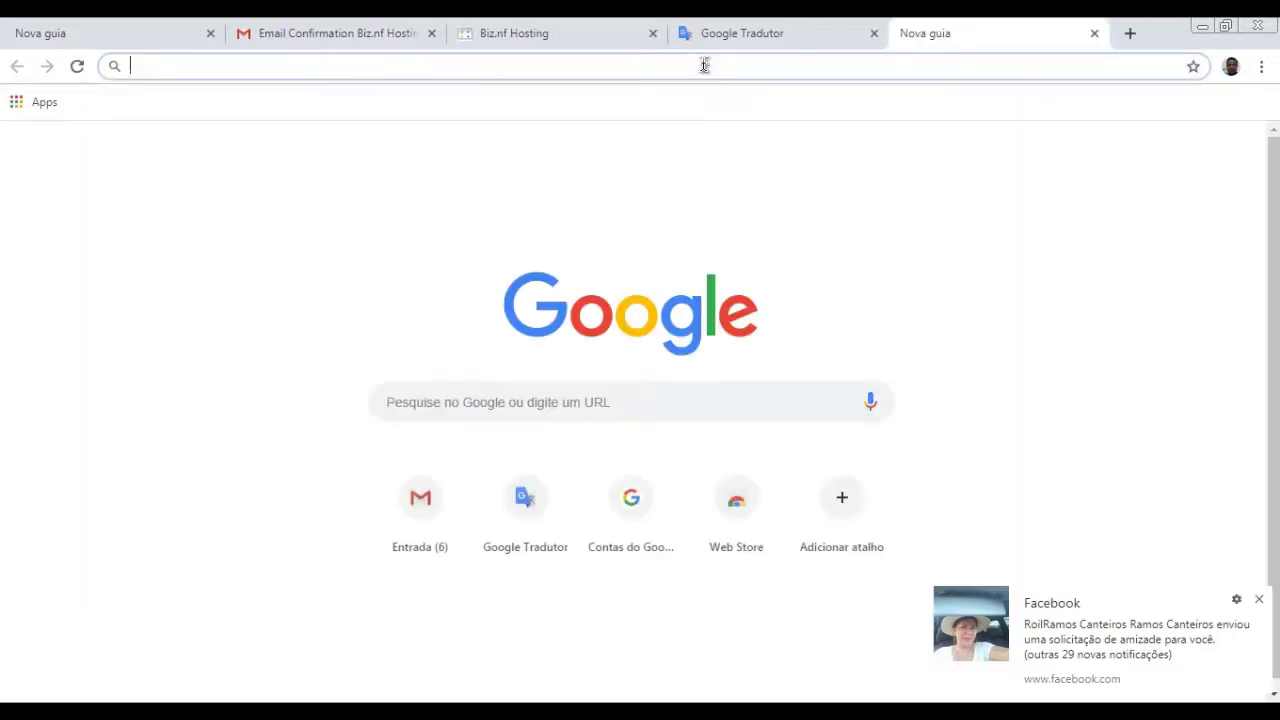
pyautogui.rightClick(704, 64)
pyautogui.click(742, 157)
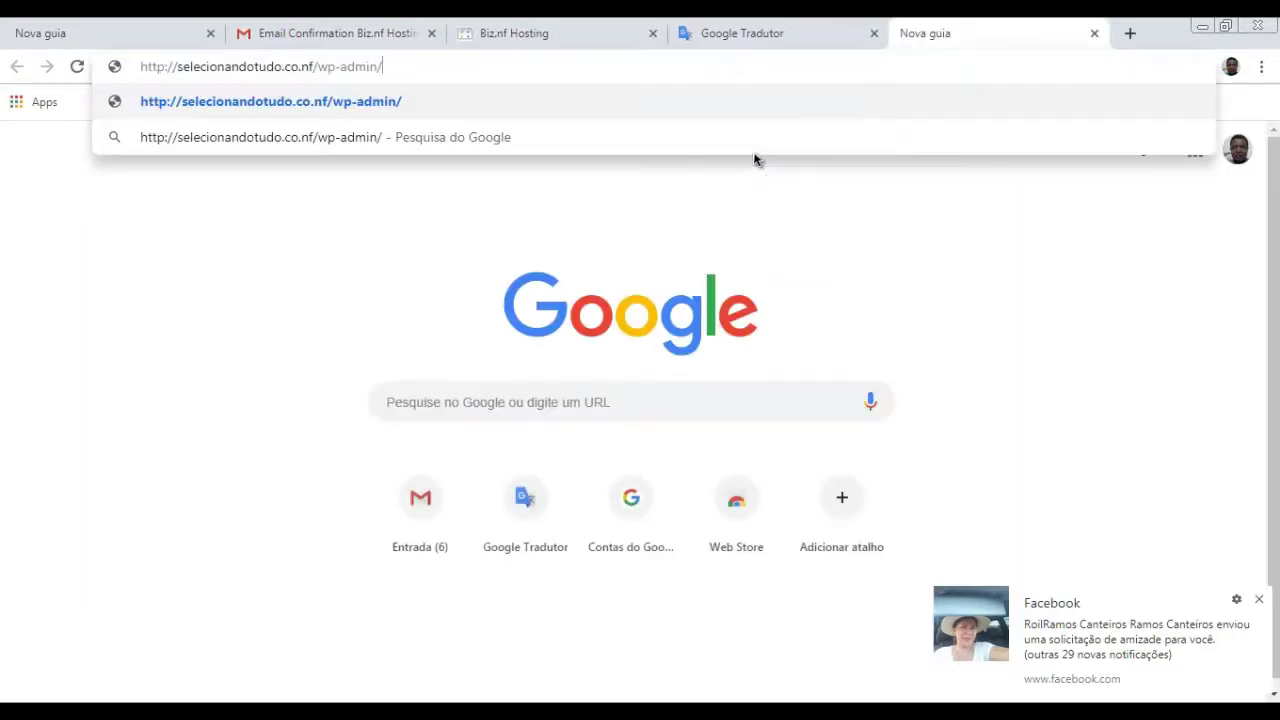
pyautogui.press('Return')
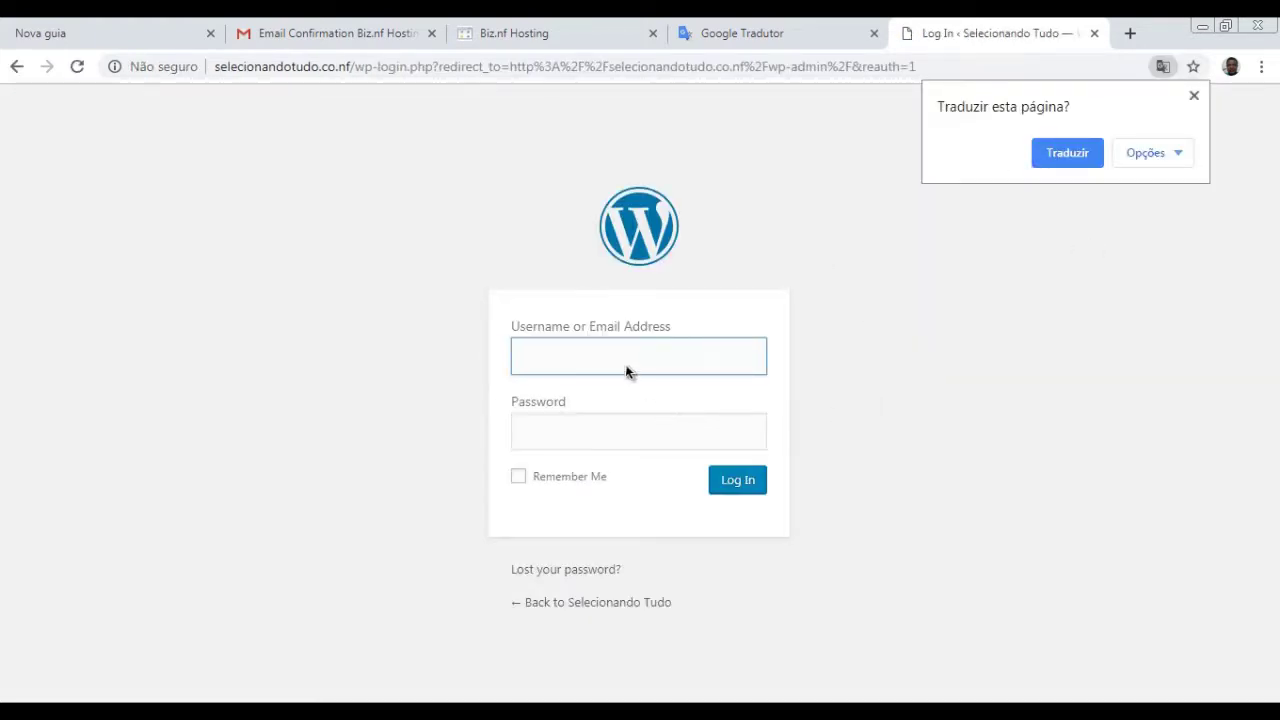
pyautogui.click(626, 372)
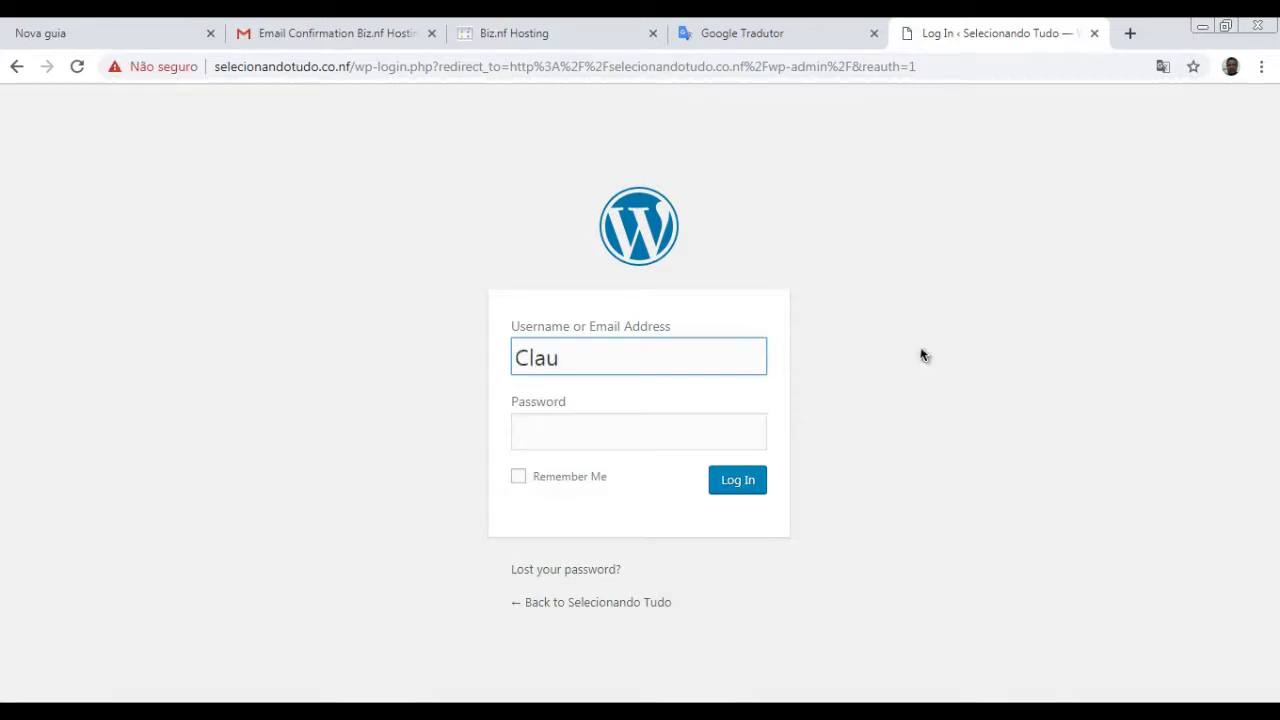
pyautogui.write('Clau')
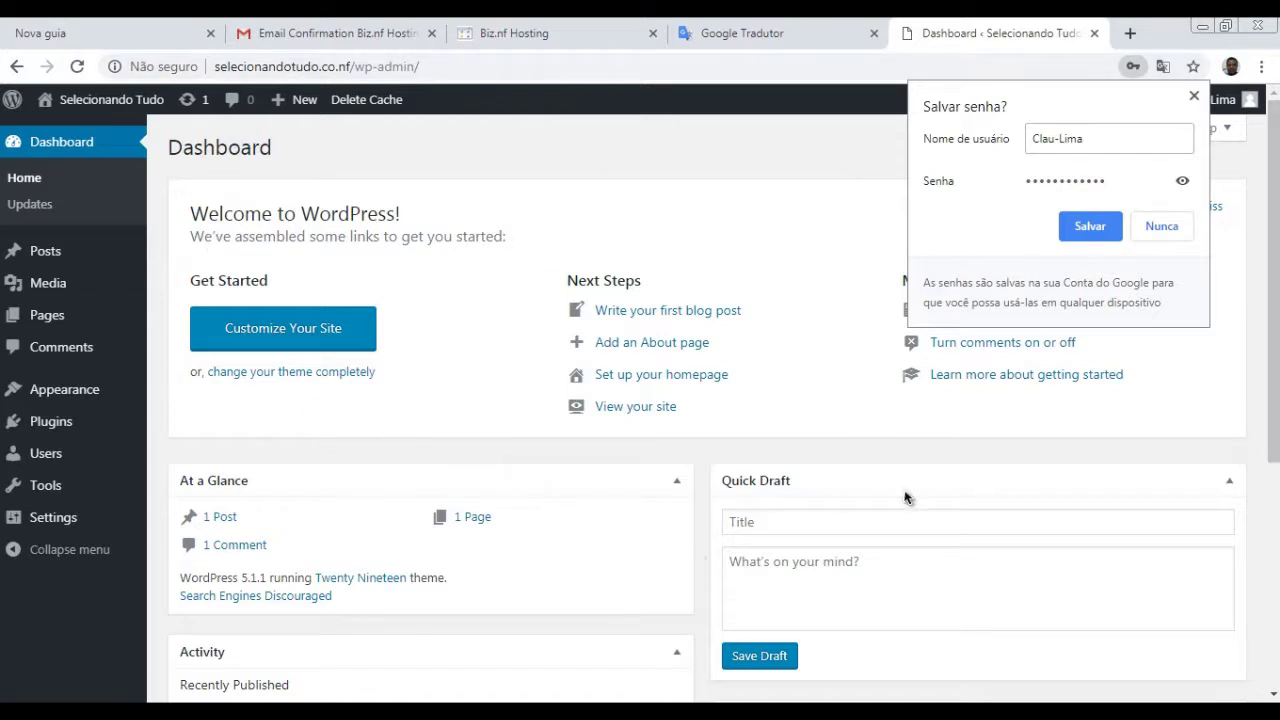
# - Save the admin login in Chrome and look over the Dashboard's 1 Post, 1 Page and 1 Comment
pyautogui.click(1088, 224)
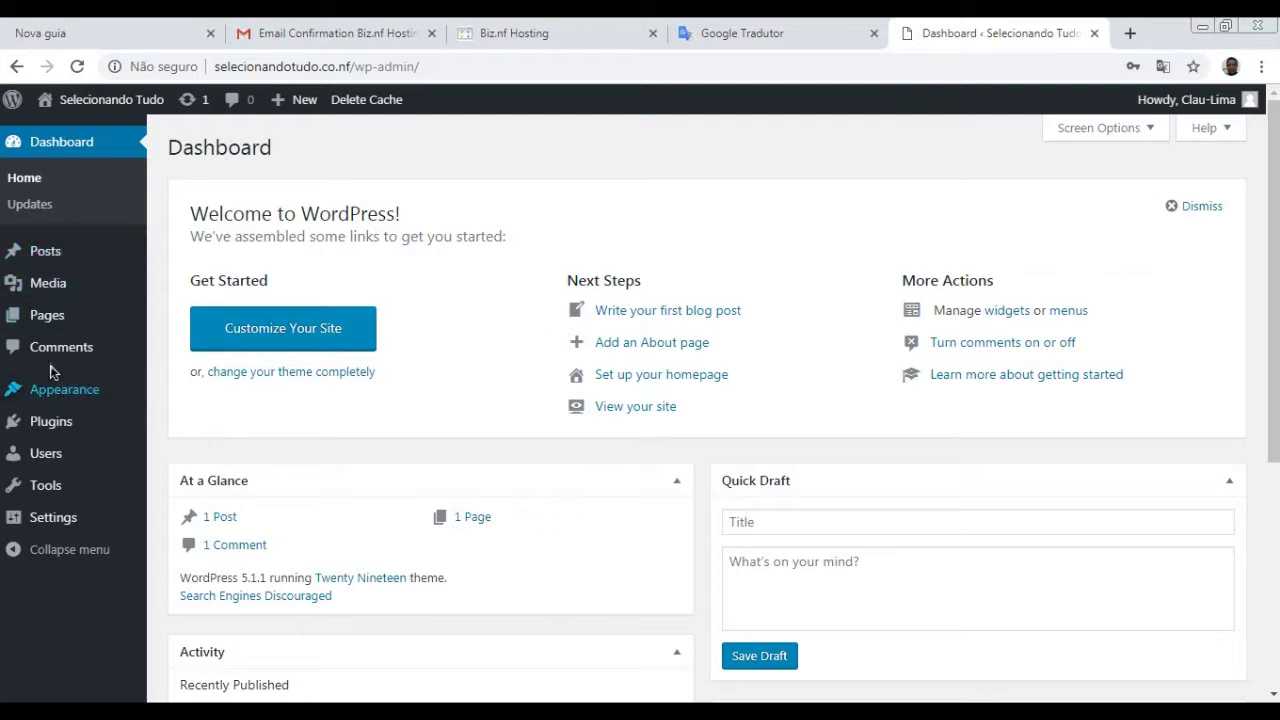
pyautogui.scroll(-1, 382, 438)
pyautogui.scroll(1, 382, 438)
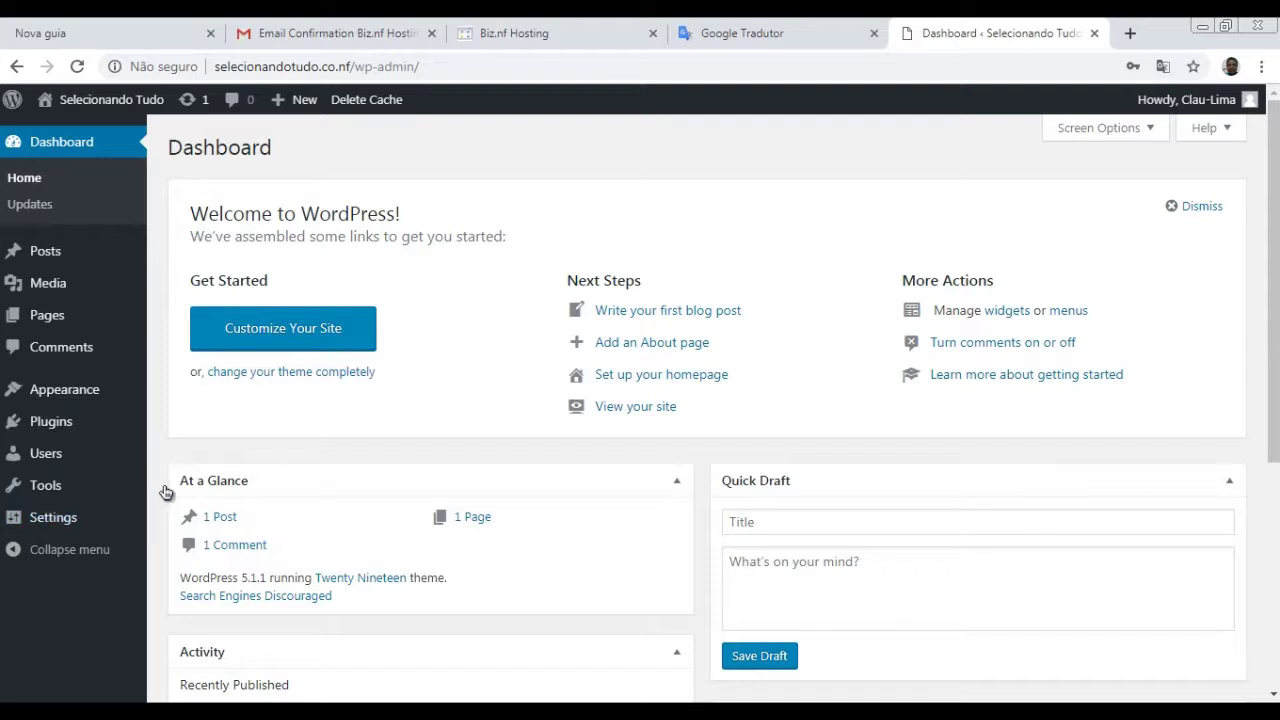
pyautogui.scroll(-4, 320, 491)
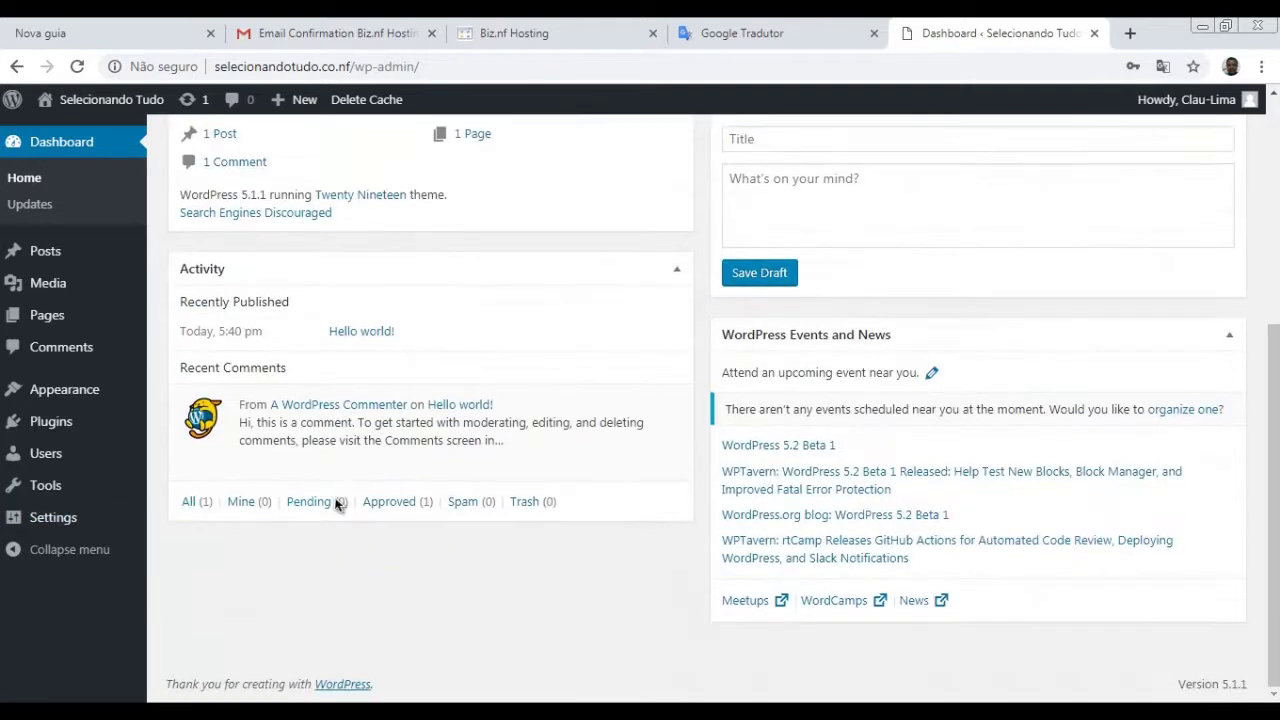
pyautogui.scroll(4, 300, 495)
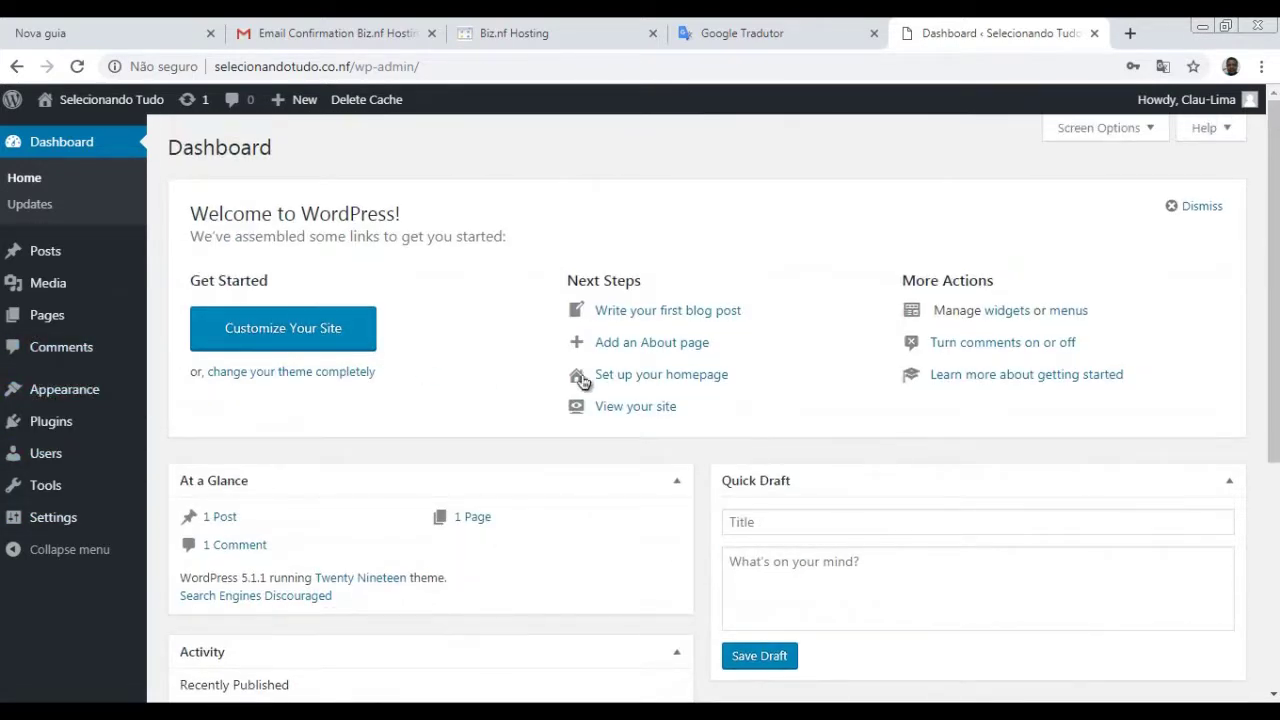